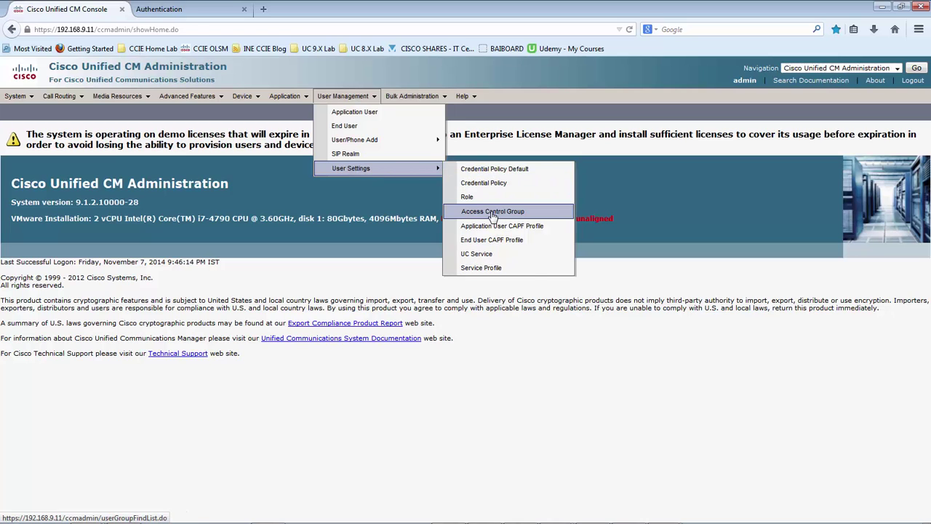
Open the Access Control Group list and begin adding a new group
click(493, 212)
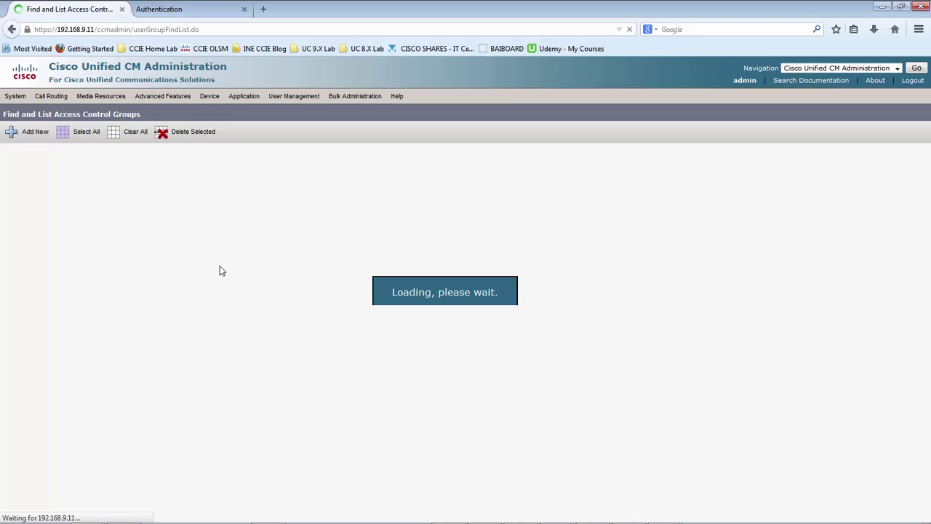
scroll(222, 271, down, 1)
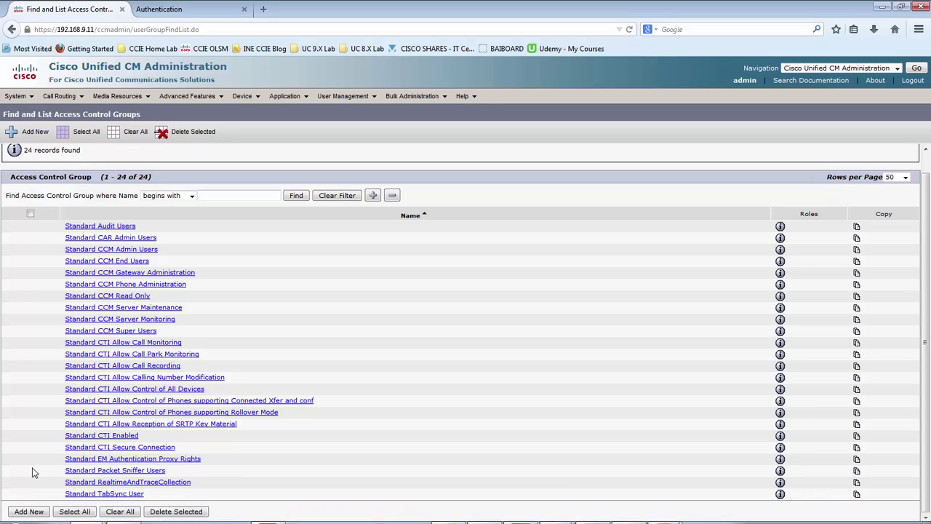
click(29, 511)
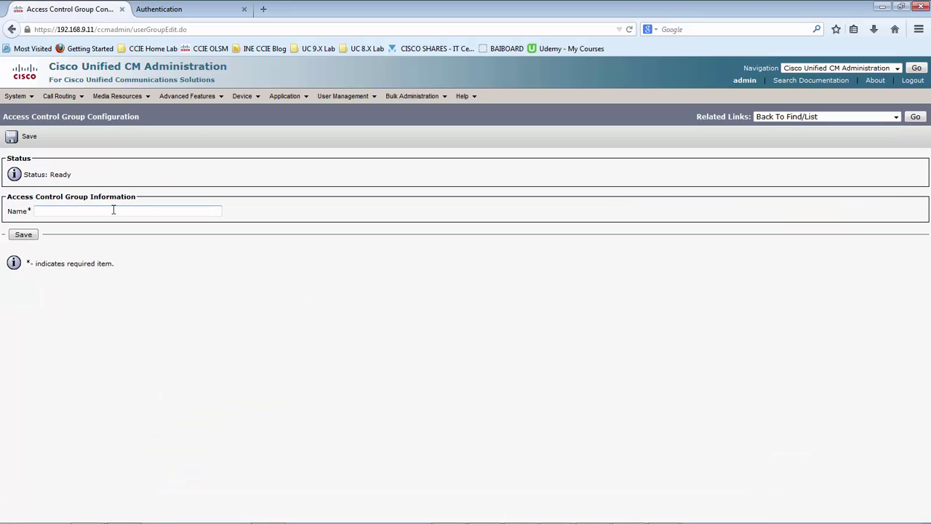
Name the new access control group 'UCCX AXL ACG' and save it
click(107, 211)
text(UUC)
key(BackSpace)
key(BackSpace)
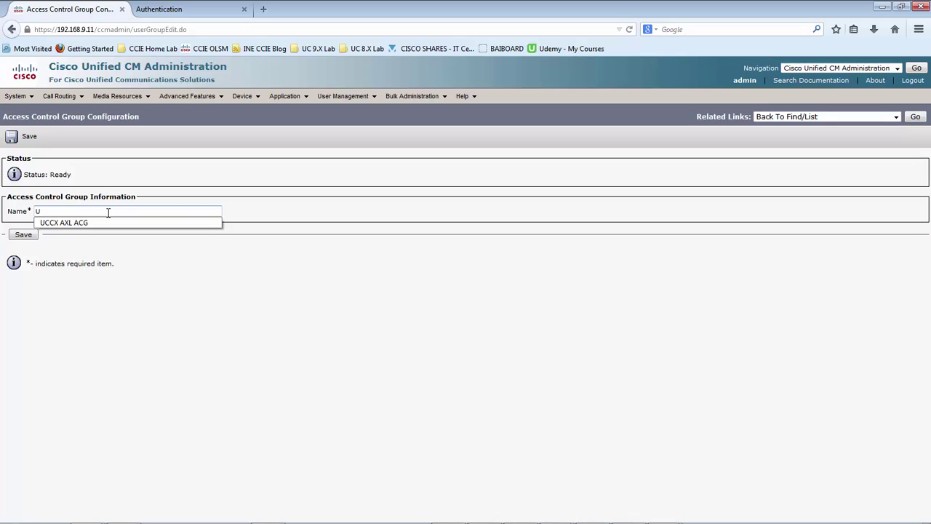
key(Down)
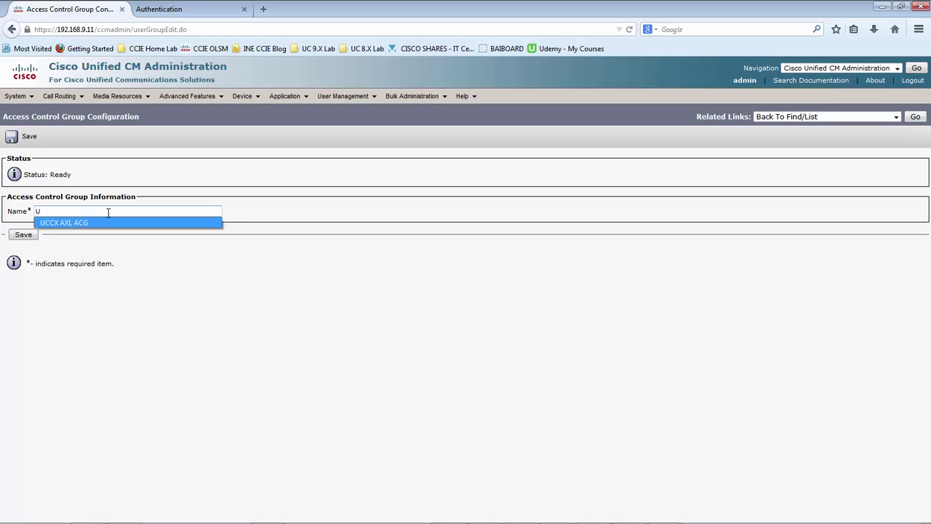
key(Tab)
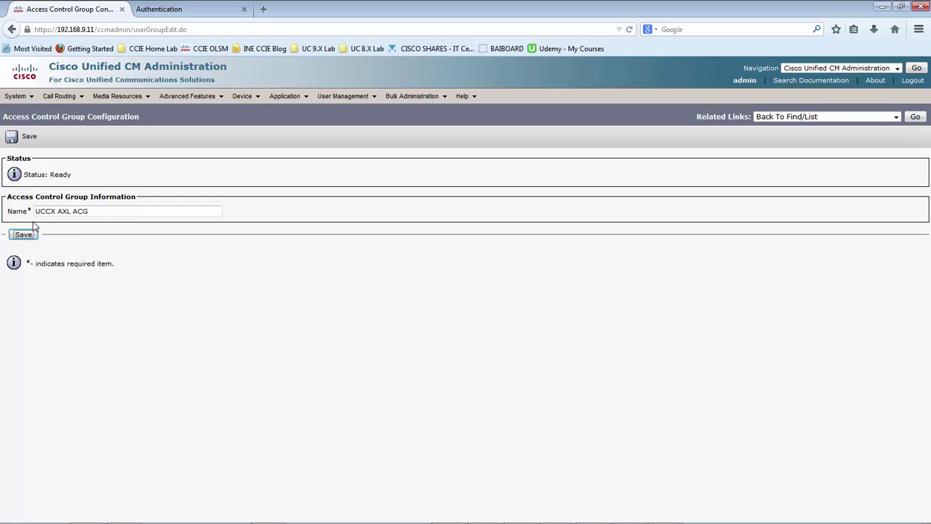
click(26, 236)
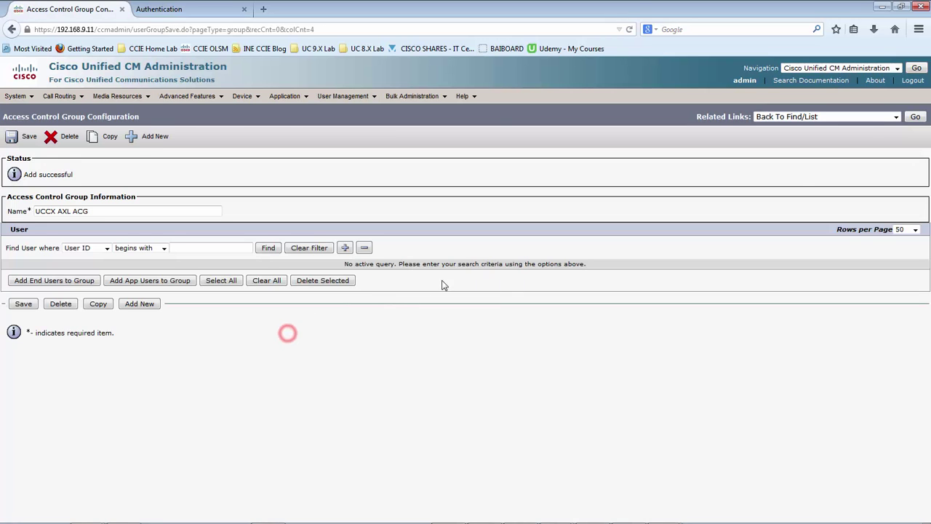
Go to the group's Assign Role to Access Control Group page via Related Links
click(881, 117)
click(827, 136)
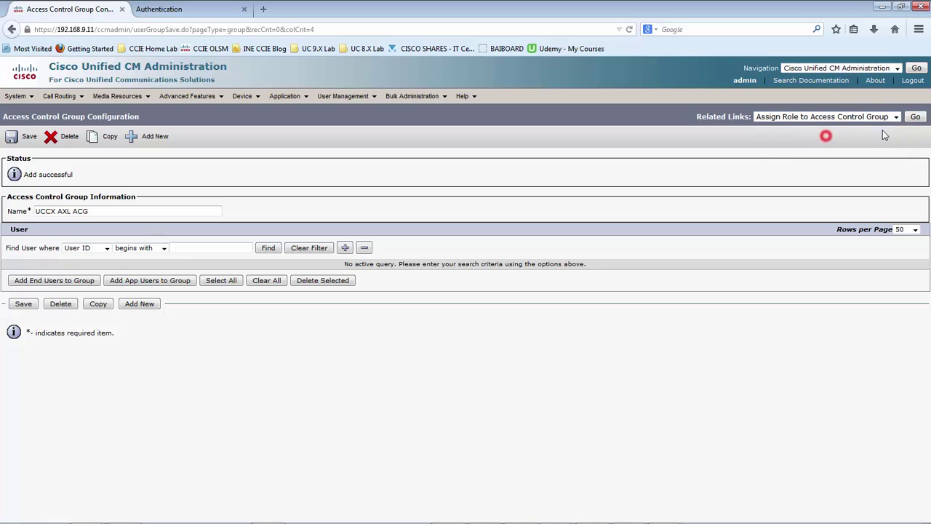
click(918, 117)
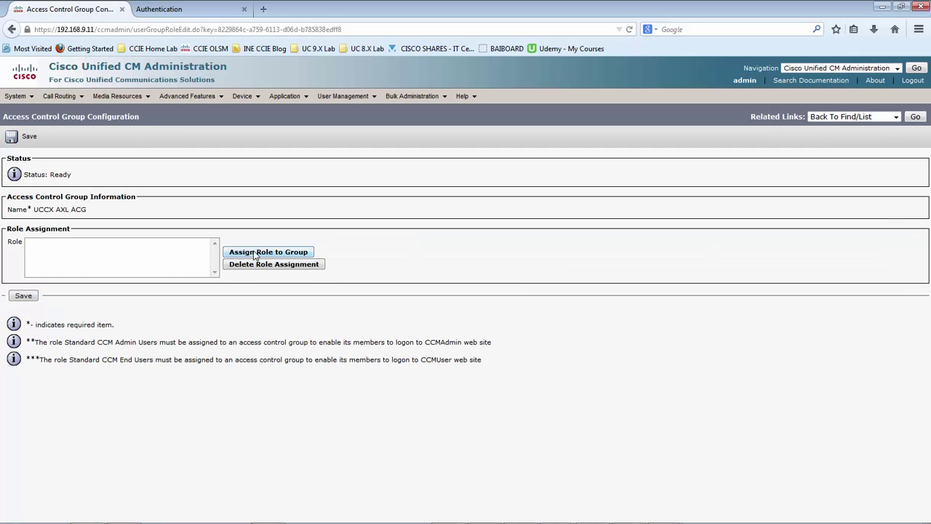
Search roles for 'AX', add Standard AXL API Access to UCCX AXL ACG, and save
click(254, 253)
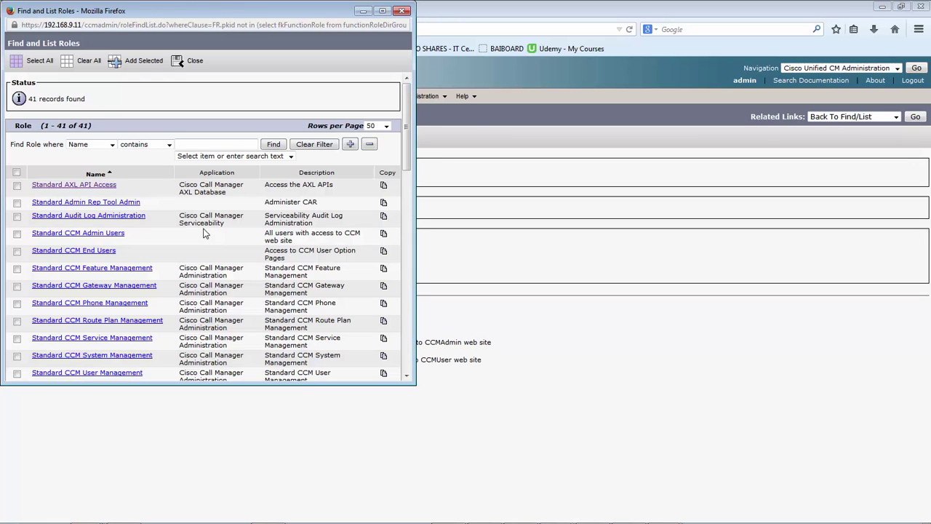
click(193, 146)
text(AXL)
key(Return)
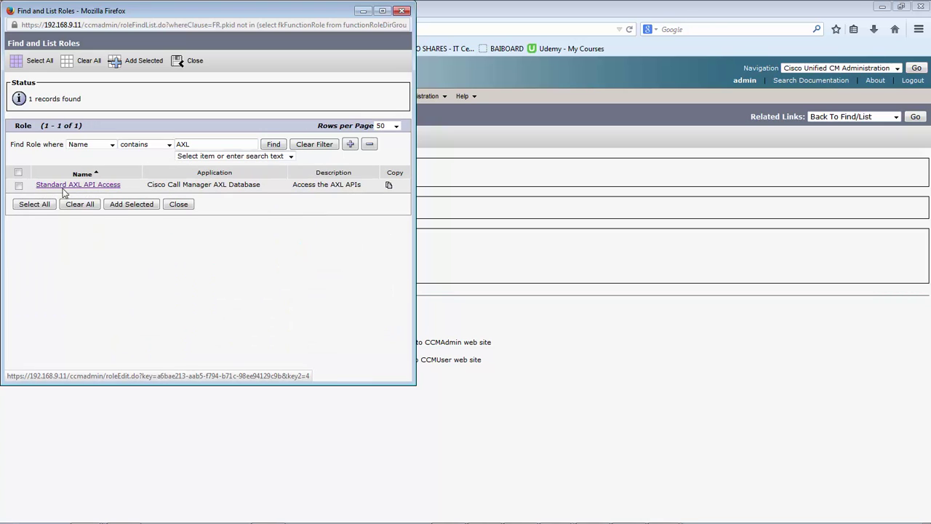
click(19, 186)
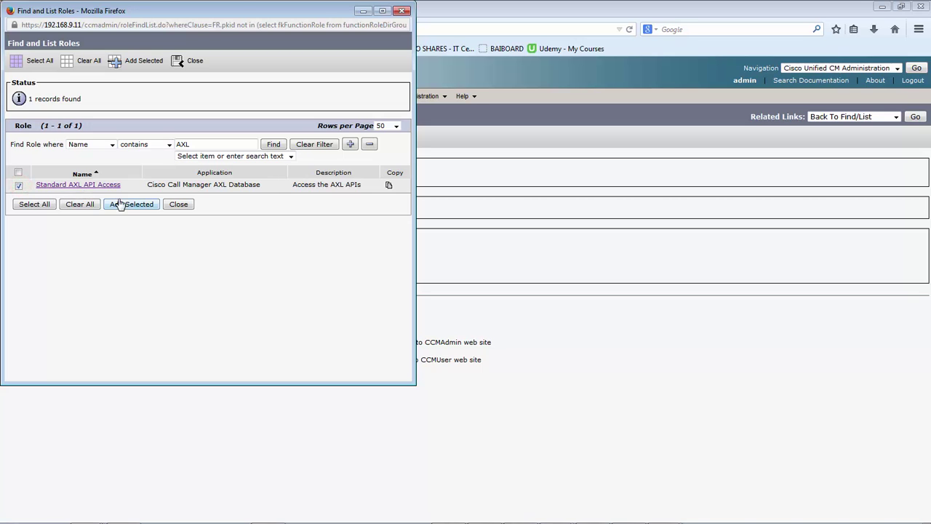
click(129, 204)
click(17, 299)
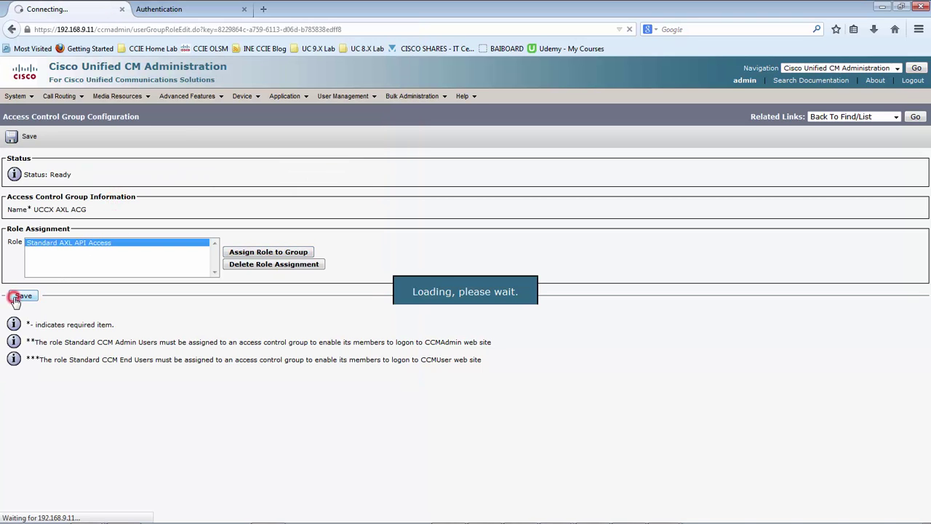
Reopen UCCX AXL ACG from the group list and check its assigned roles
click(915, 118)
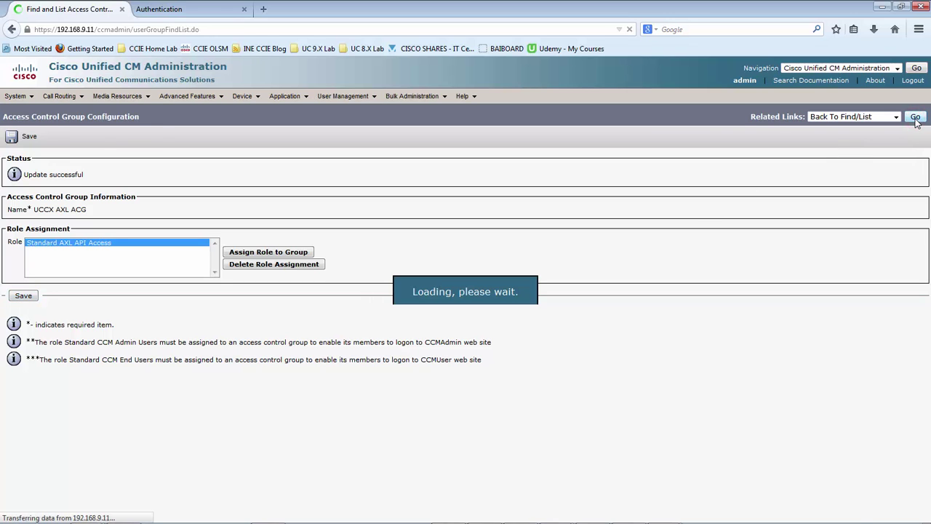
scroll(218, 327, down, 1)
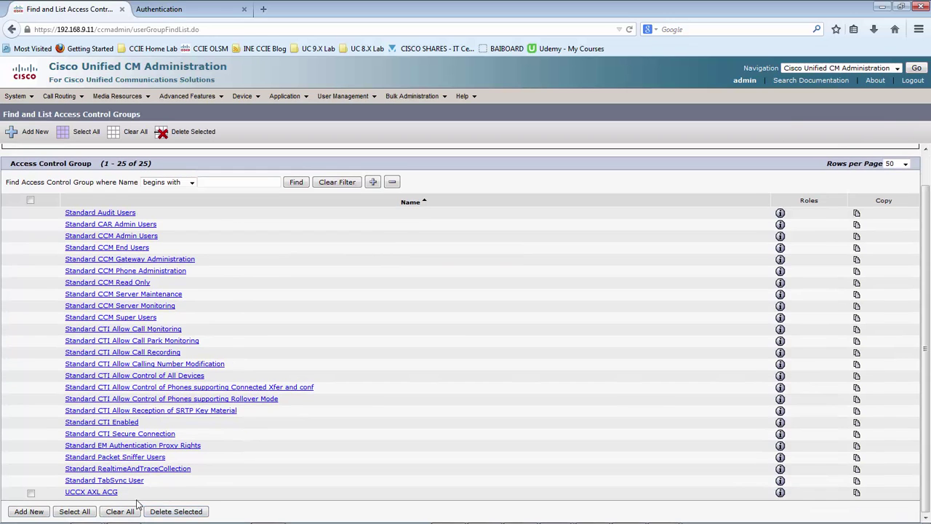
click(110, 493)
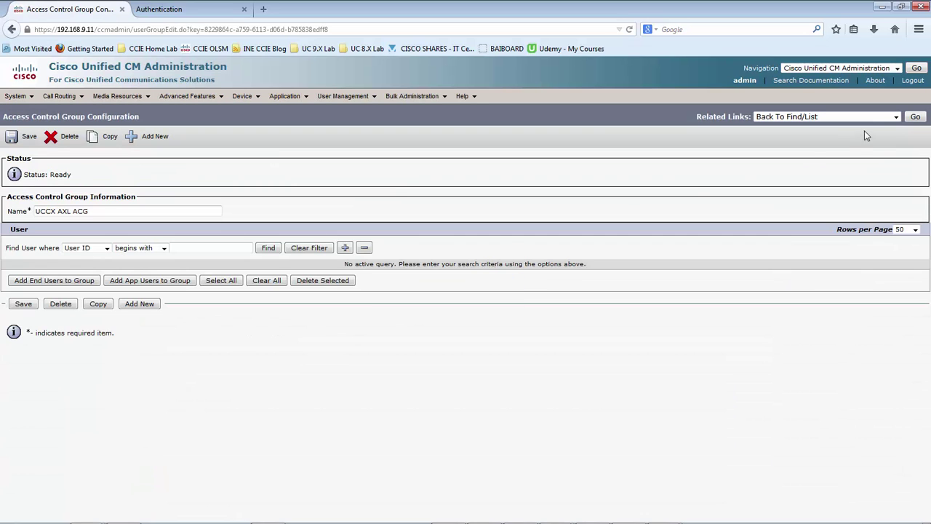
click(894, 117)
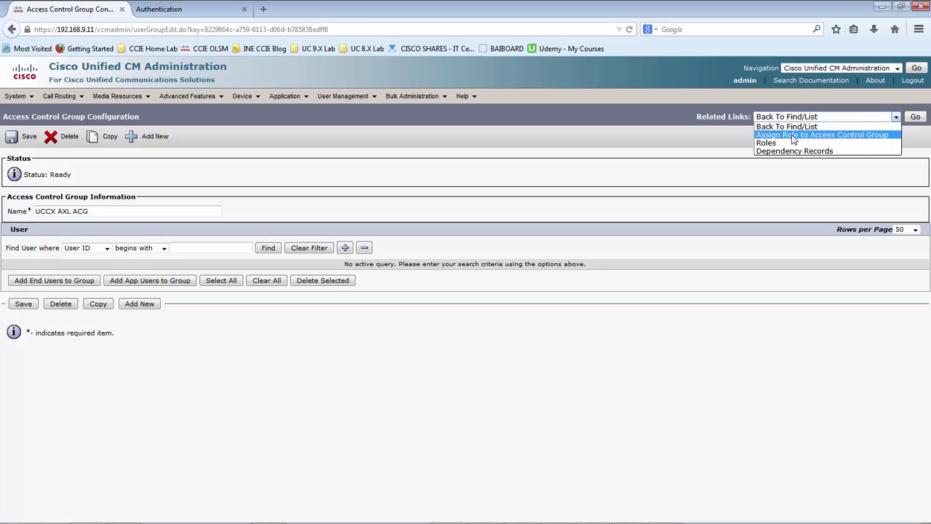
click(793, 135)
click(915, 116)
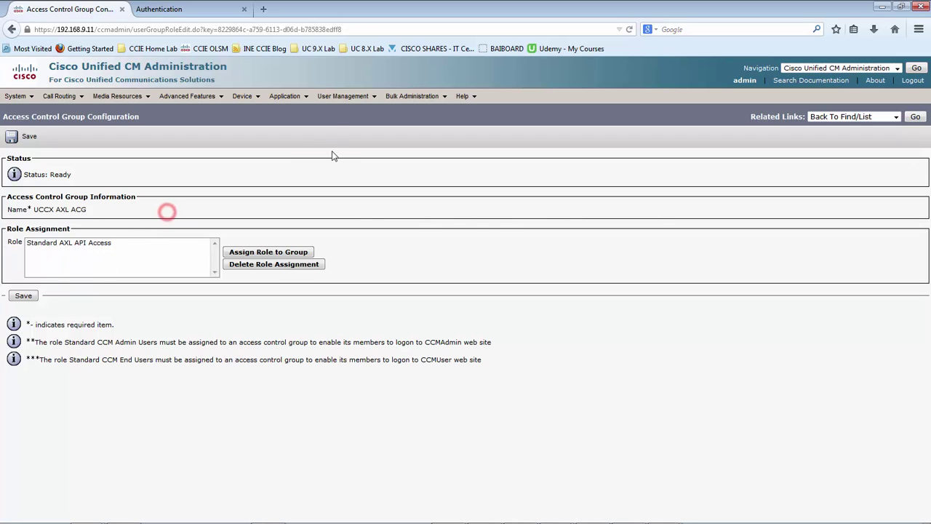
Add a new application user with the AXL user ID and its password
mouse_move(343, 96)
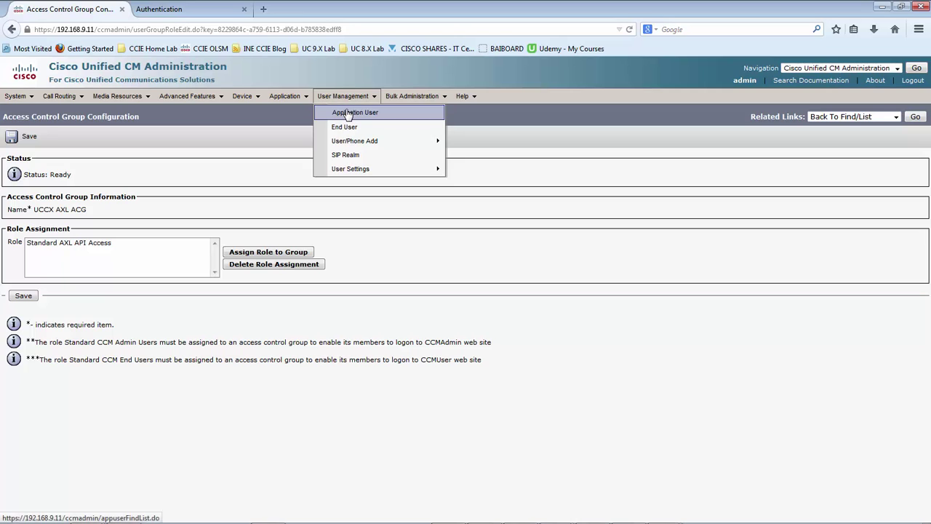
click(348, 113)
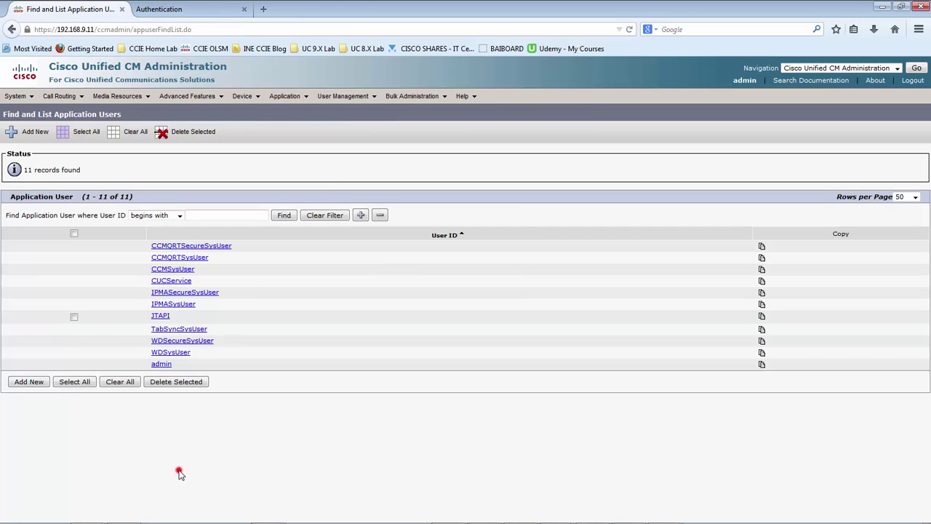
click(29, 382)
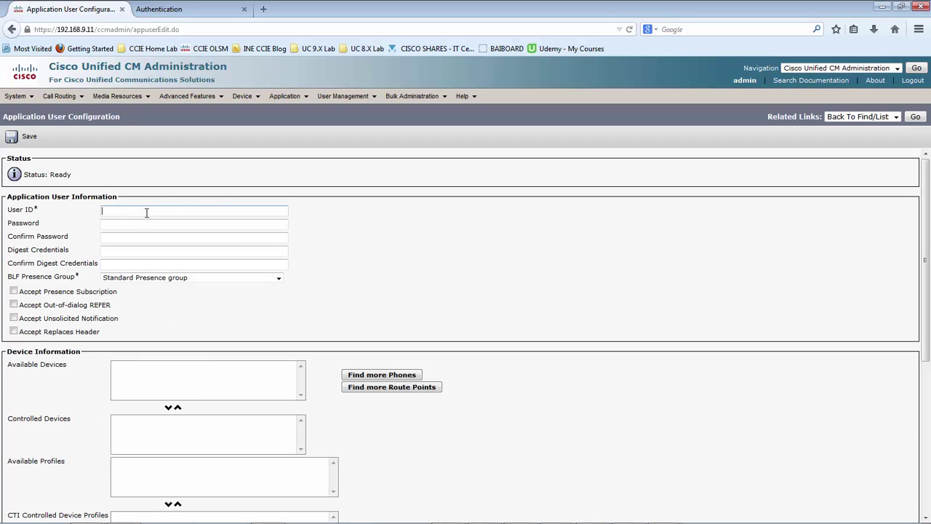
text(U)
key(BackSpace)
text(uccxaxluser)
key(Tab)
text(cisco1234)
key(Tab)
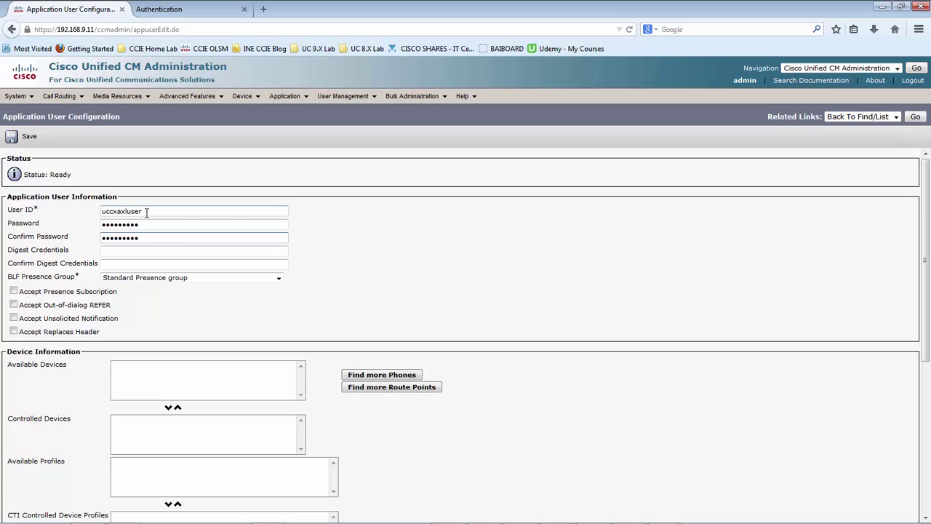
Add the user to the UCCX AXL ACG access control group and save it
scroll(422, 262, down, 2)
scroll(415, 306, down, 5)
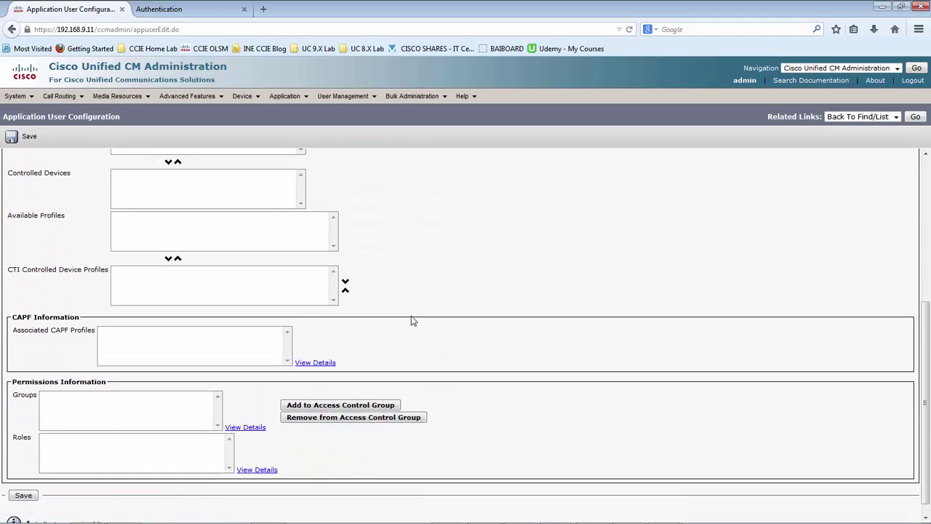
click(323, 394)
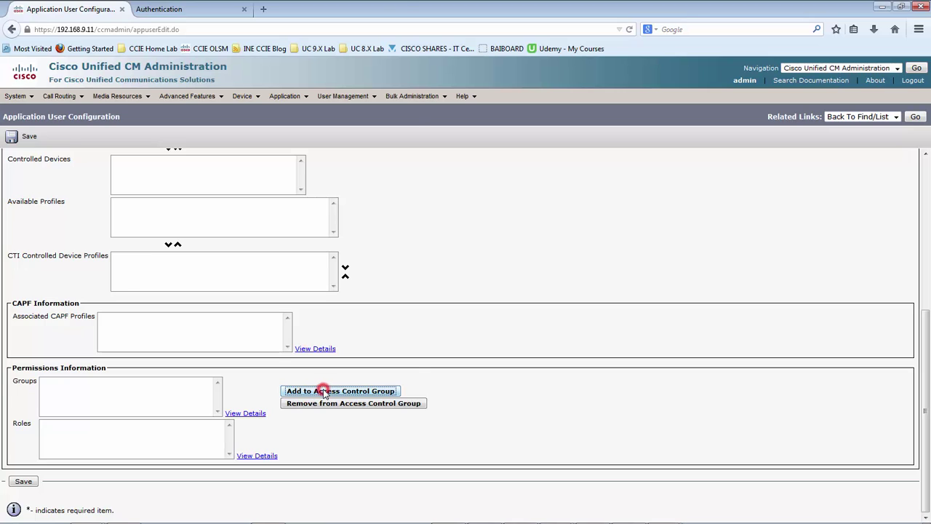
scroll(187, 270, down, 4)
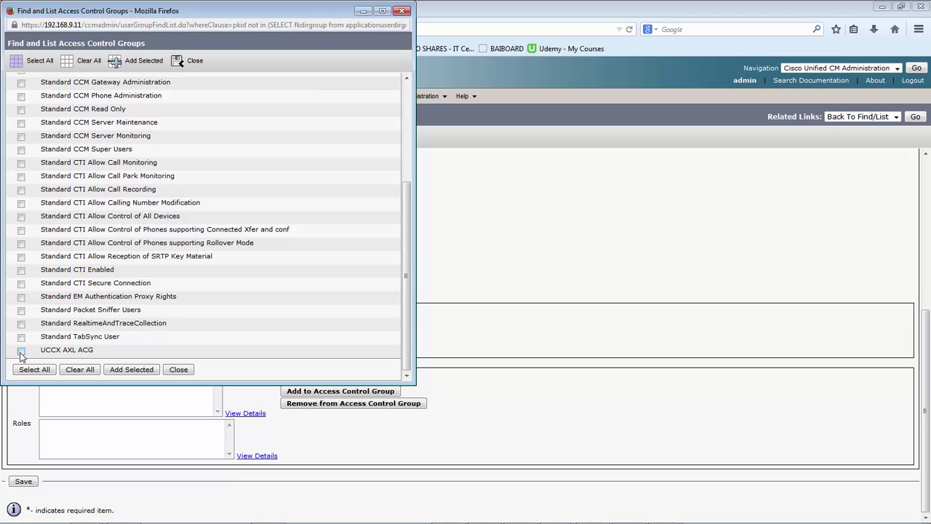
click(21, 351)
click(124, 373)
click(25, 482)
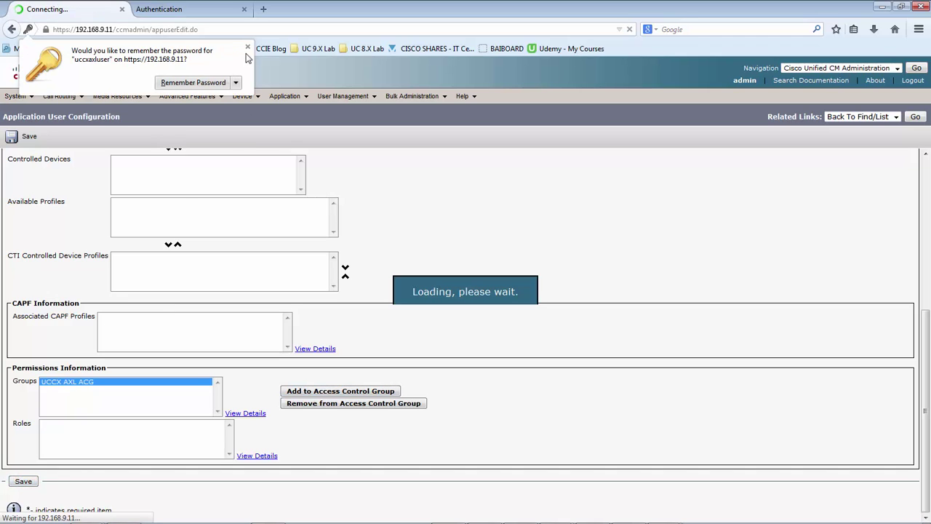
click(247, 47)
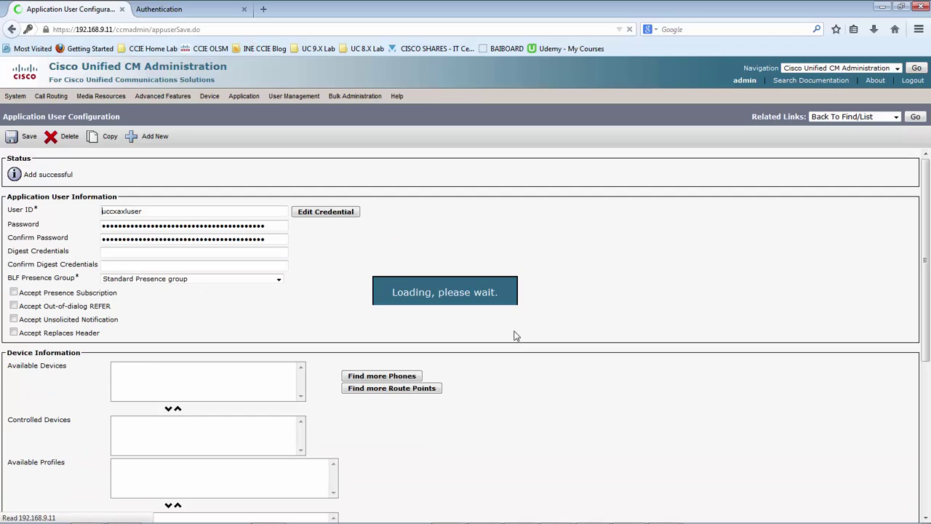
Review the saved user's UCCX AXL ACG group and inherited Standard AXL API Access role
scroll(540, 316, down, 6)
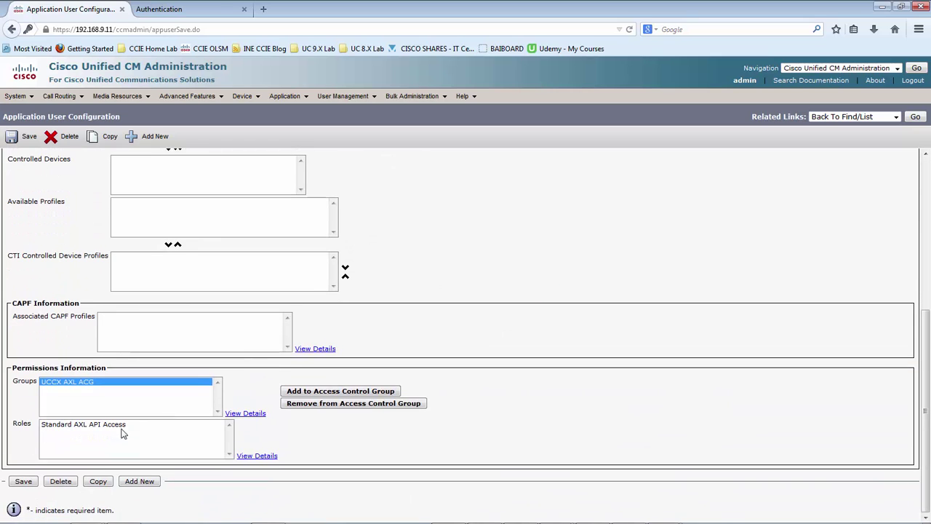
scroll(530, 363, up, 6)
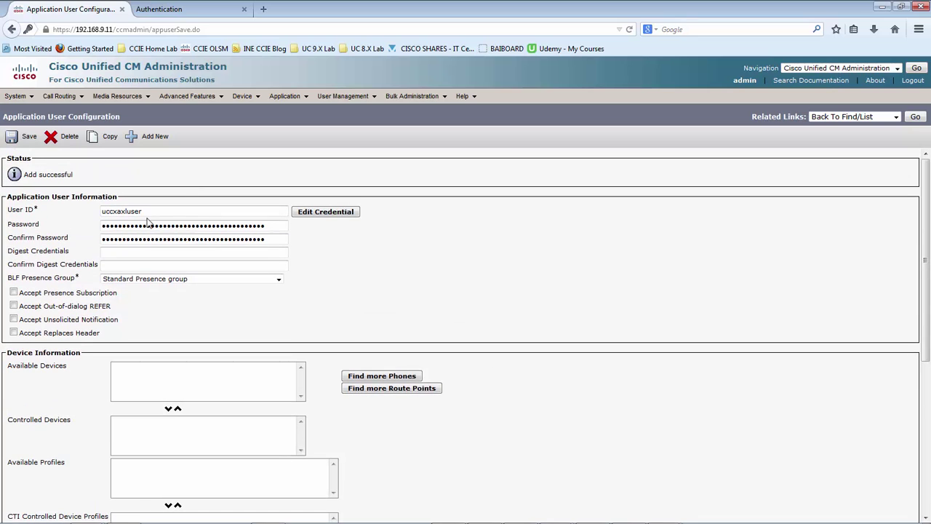
double_click(149, 211)
click(540, 292)
scroll(535, 366, down, 3)
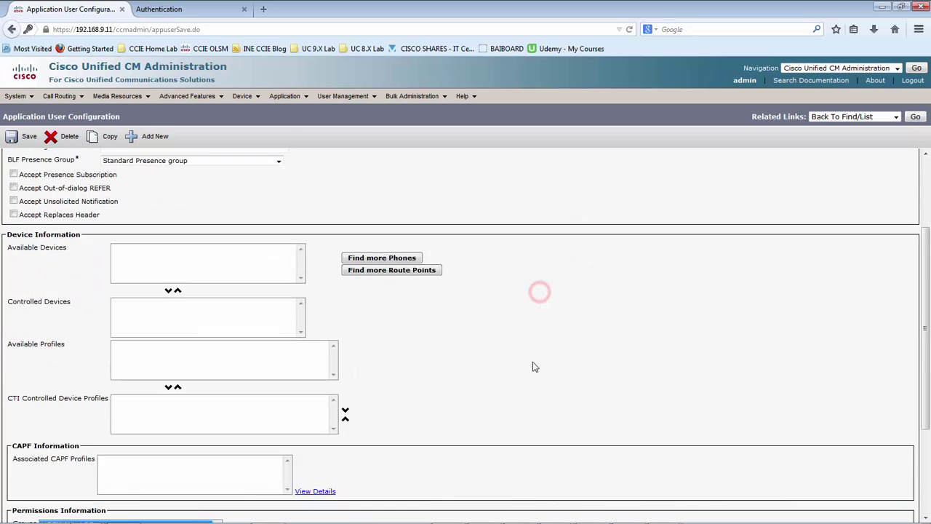
scroll(535, 366, down, 4)
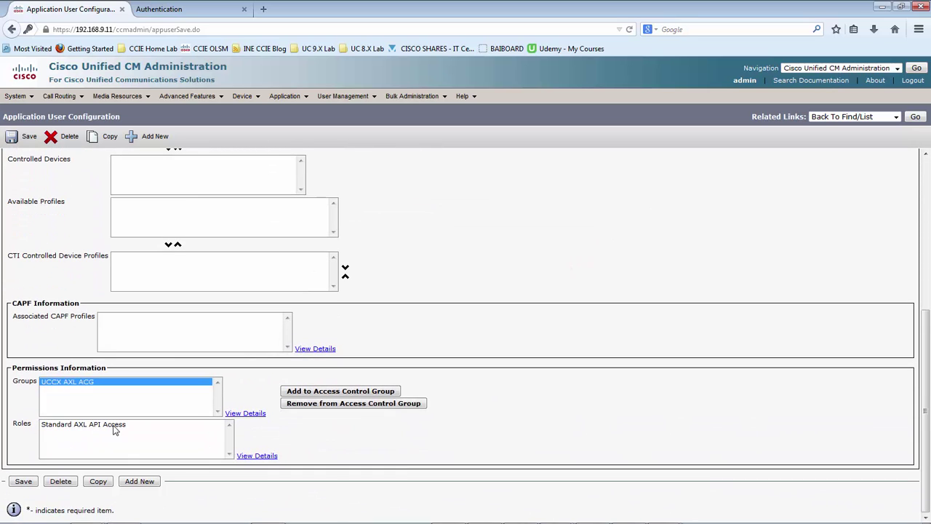
scroll(654, 312, up, 4)
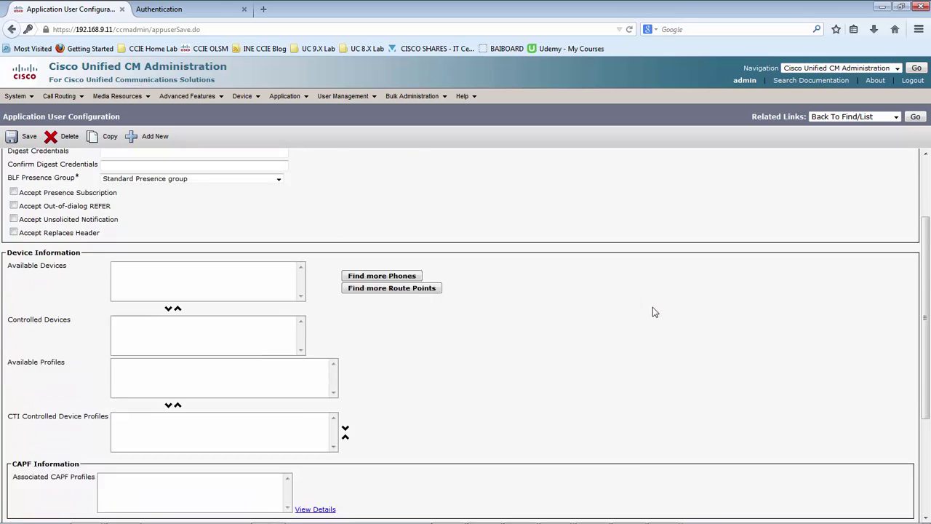
scroll(653, 312, up, 3)
drag(158, 212, 88, 208)
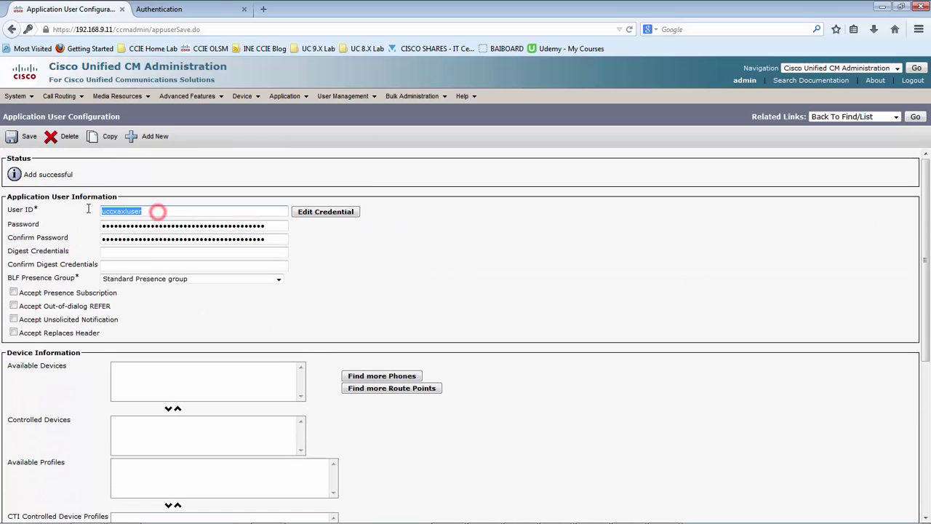
triple_click(633, 289)
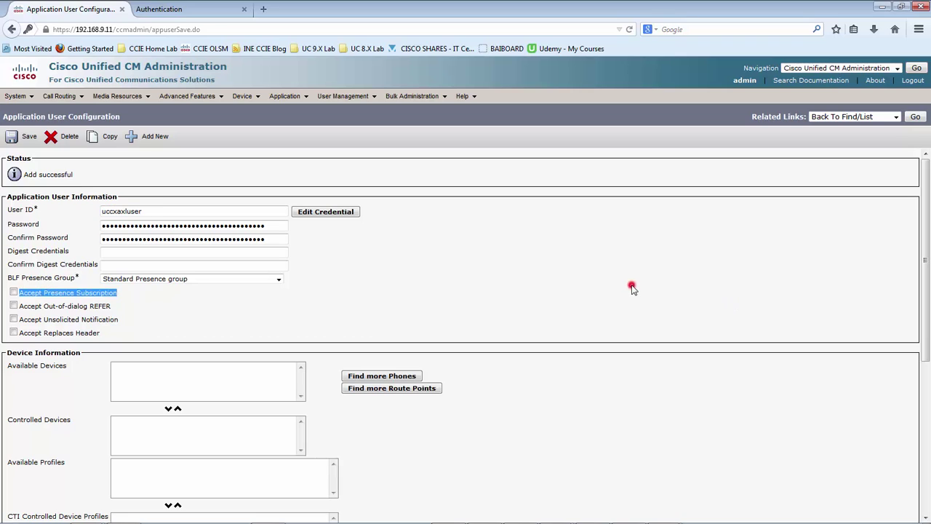
click(624, 248)
Switch windows to the running PowerPoint slide show
key(alt+Tab)
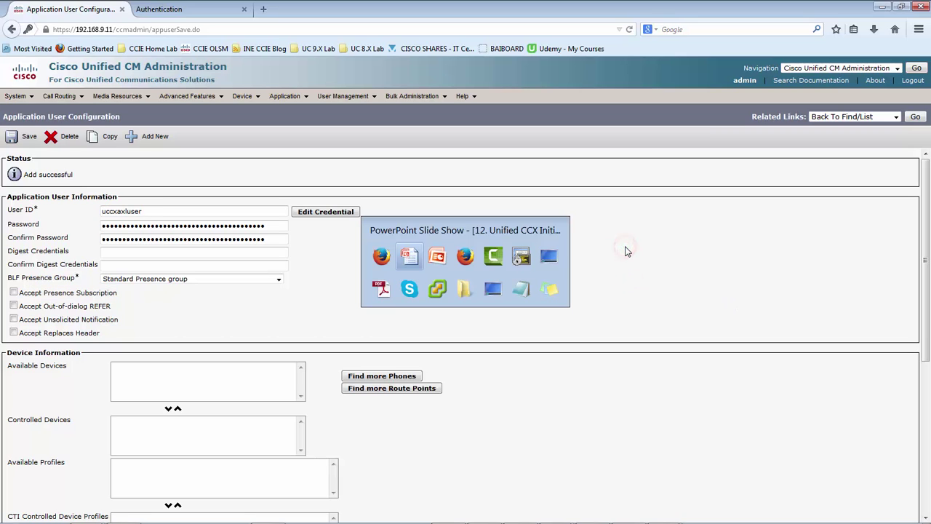
key(alt+Tab)
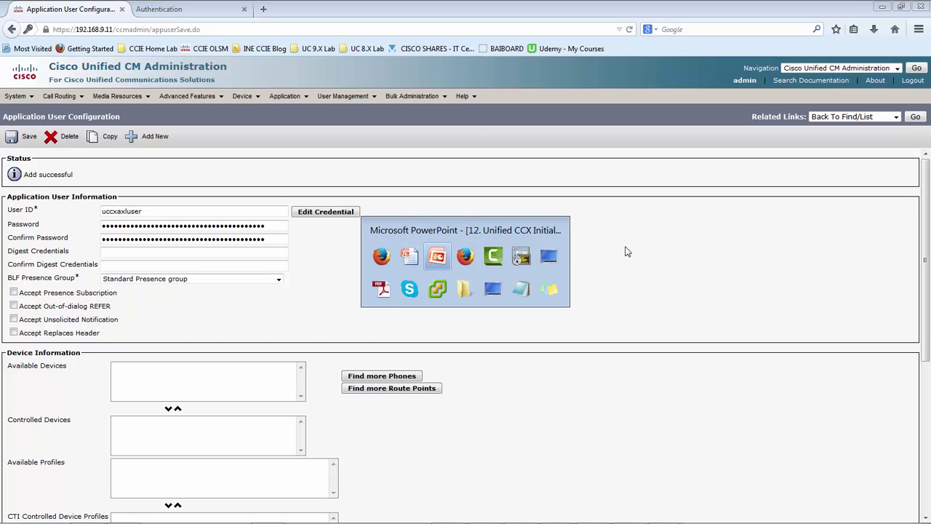
key(alt+shift+Tab)
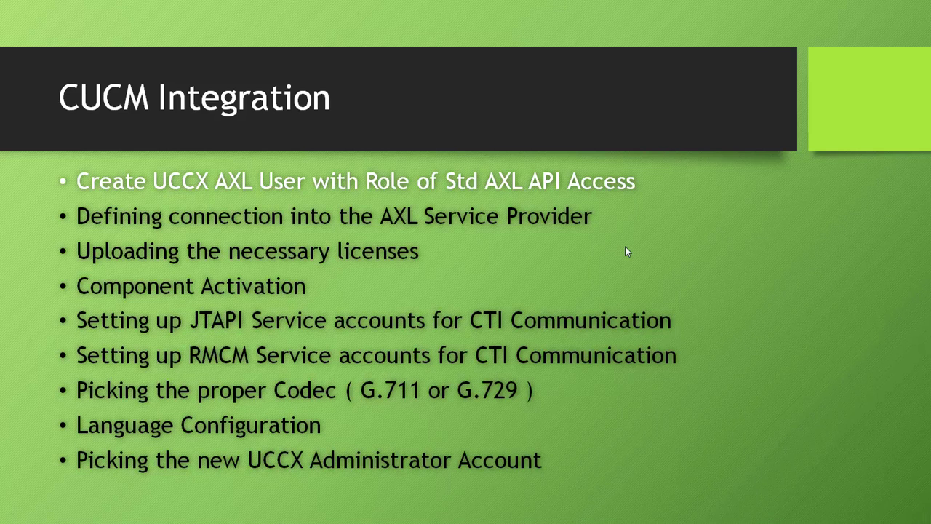
Reveal the 'Defining connection into the AXL Service Provider' bullet, then return to Firefox
click(625, 246)
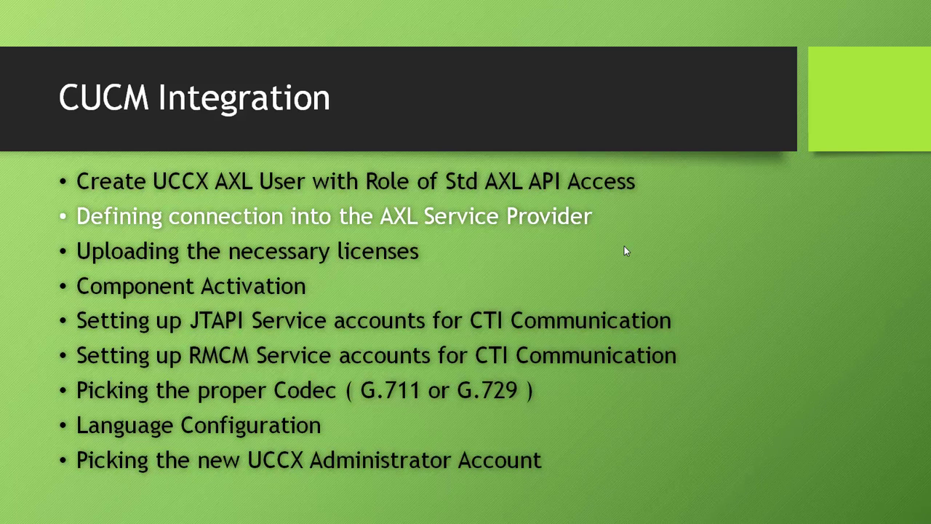
key(alt+Tab)
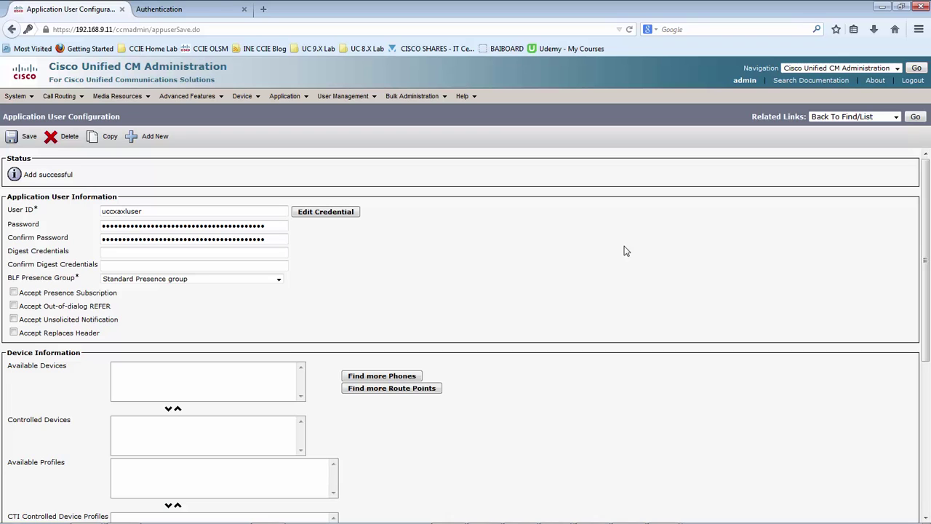
Load 192.168.9.15/appadmin in the Authentication tab
click(186, 6)
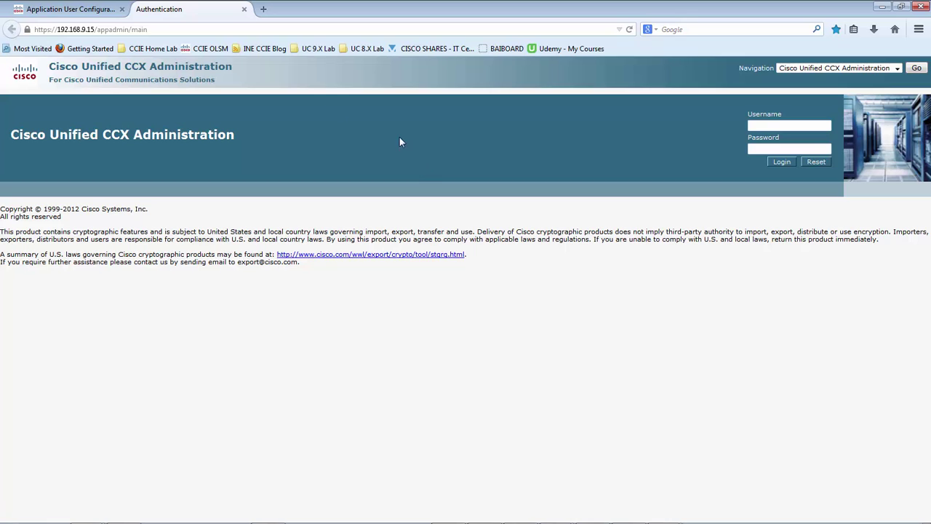
click(166, 29)
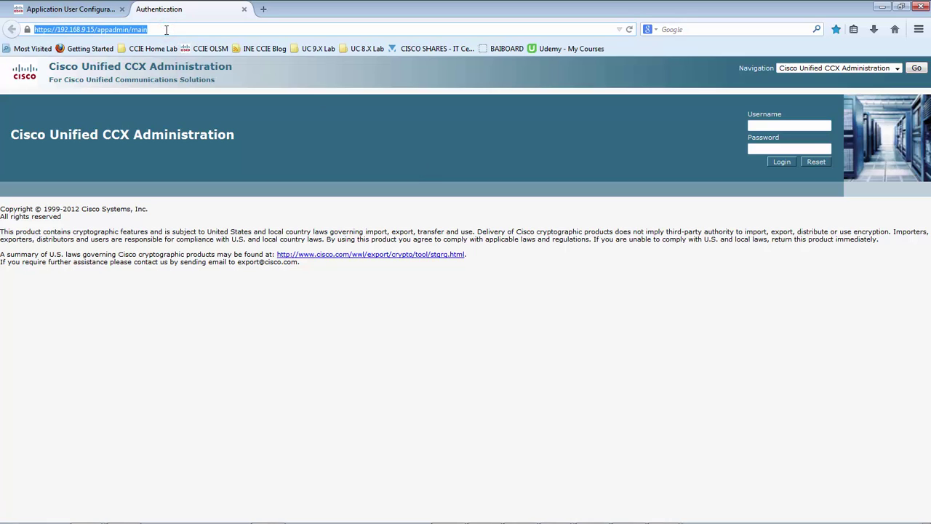
text(192.168.)
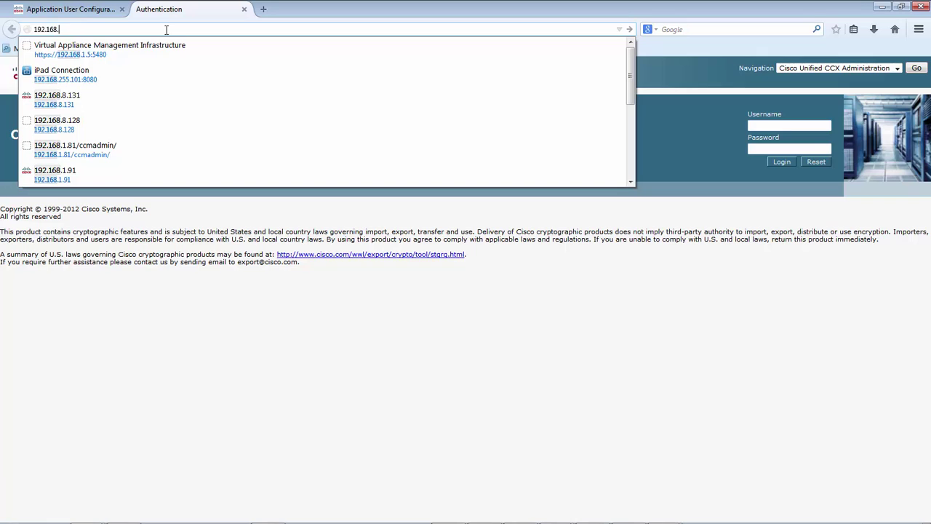
text(9.15/)
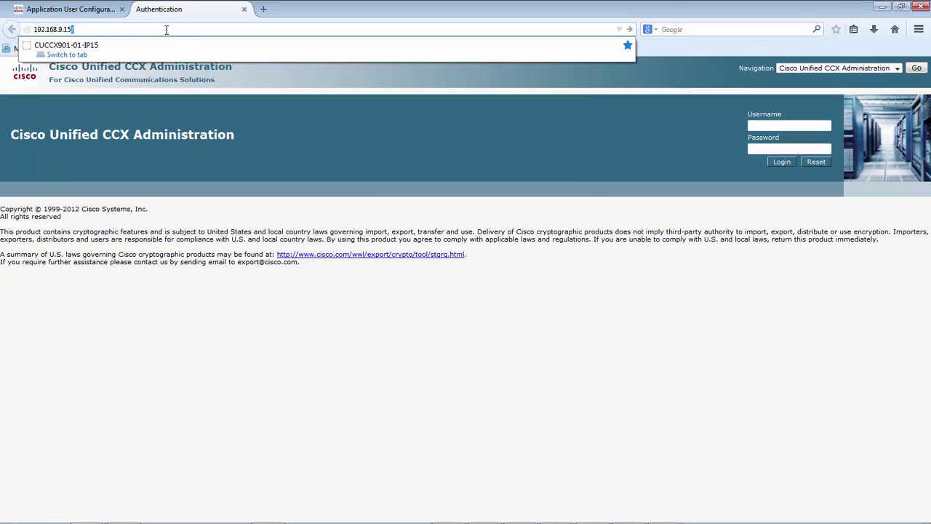
text(appadmin)
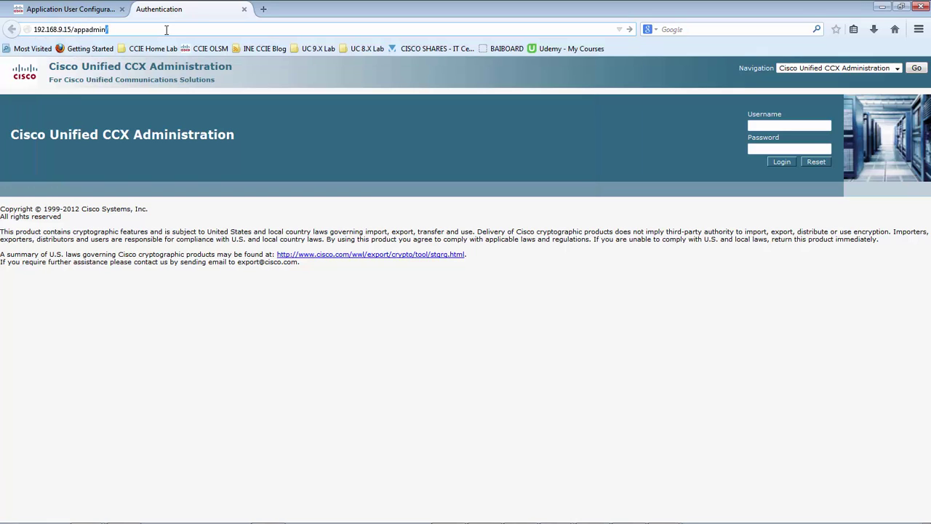
key(Return)
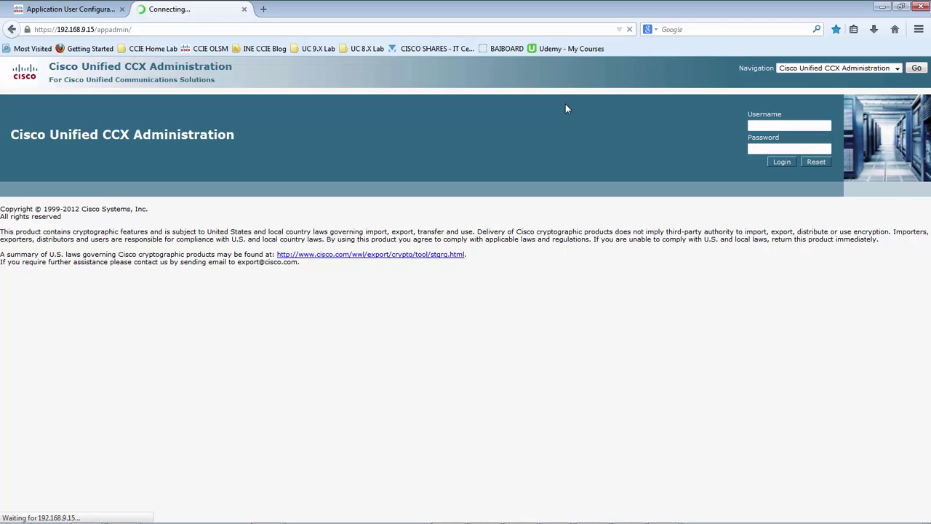
Log in to CCX Administration as admin with the administrator password
text(admin)
key(Tab)
text(*********)
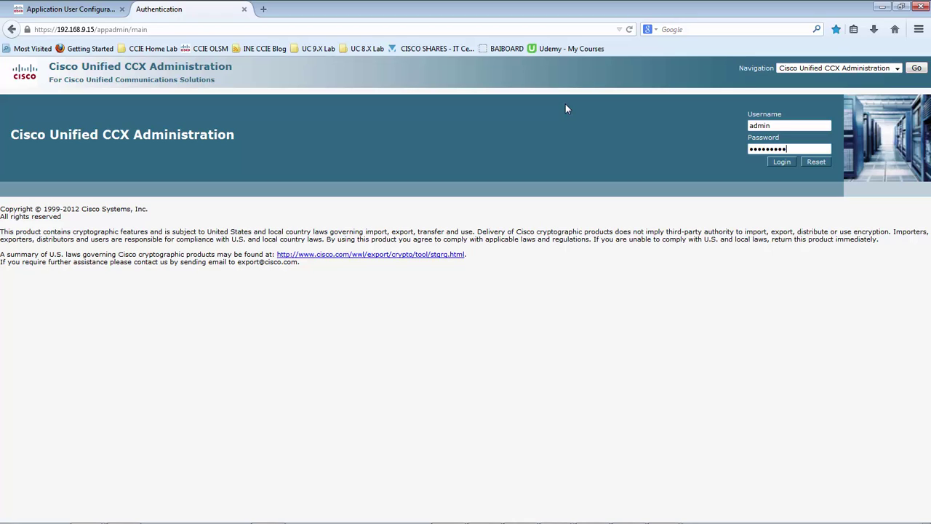
click(782, 162)
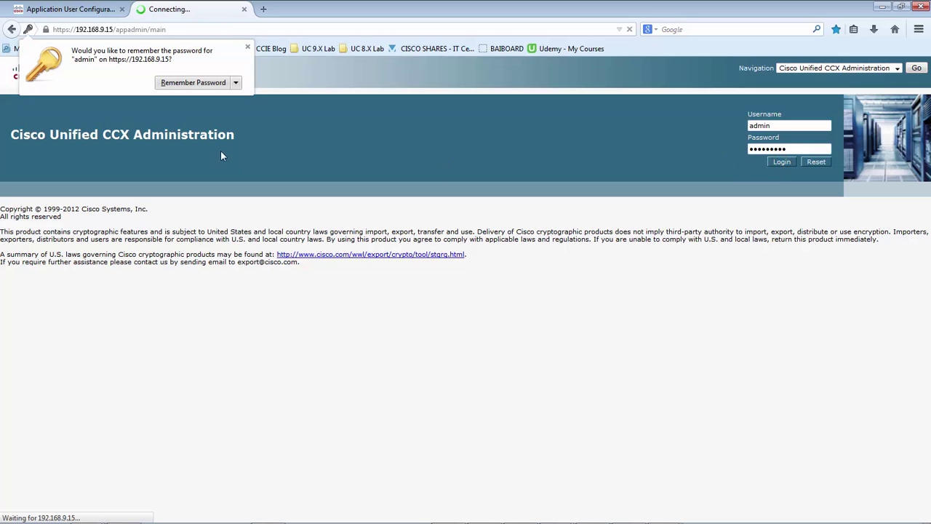
Dismiss the password prompt and proceed with Fresh Install as the setup type
click(248, 47)
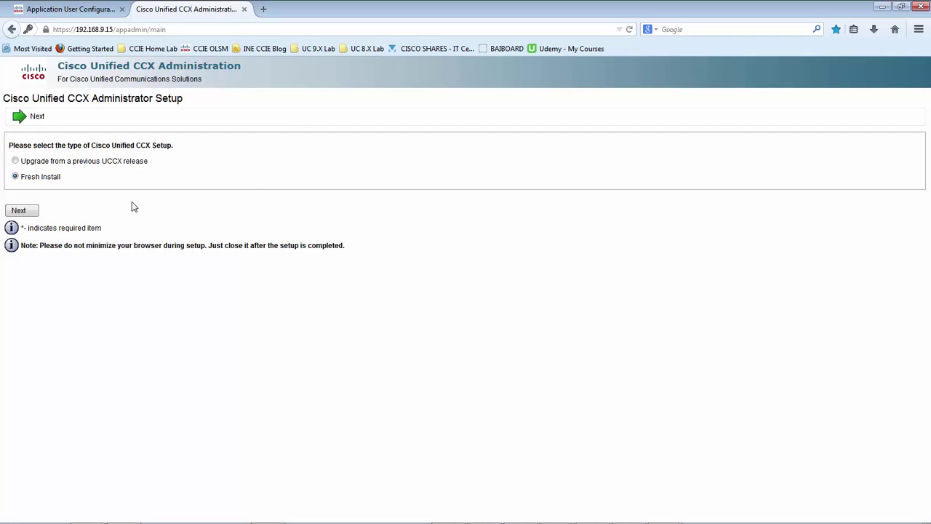
click(129, 197)
click(27, 211)
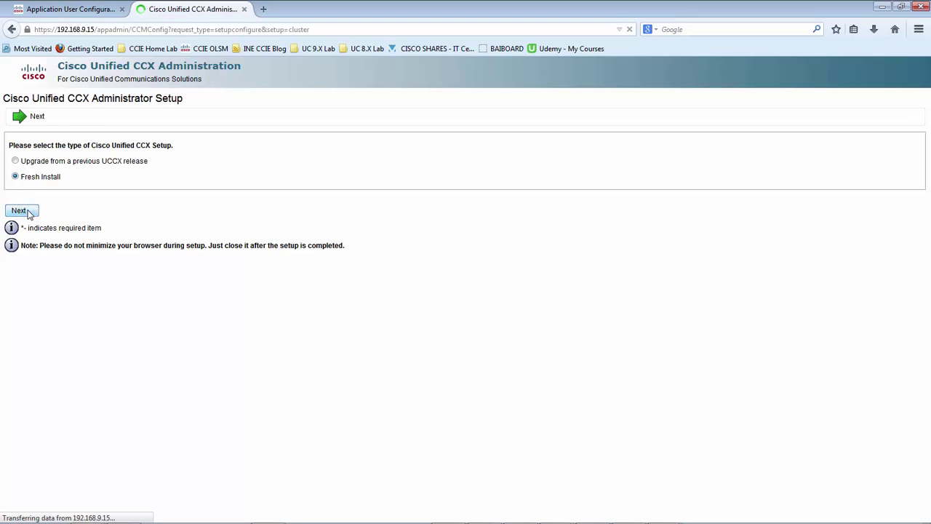
Submit Unified CM server 192.168.9.11 with the AXL application user's name and password
click(192, 150)
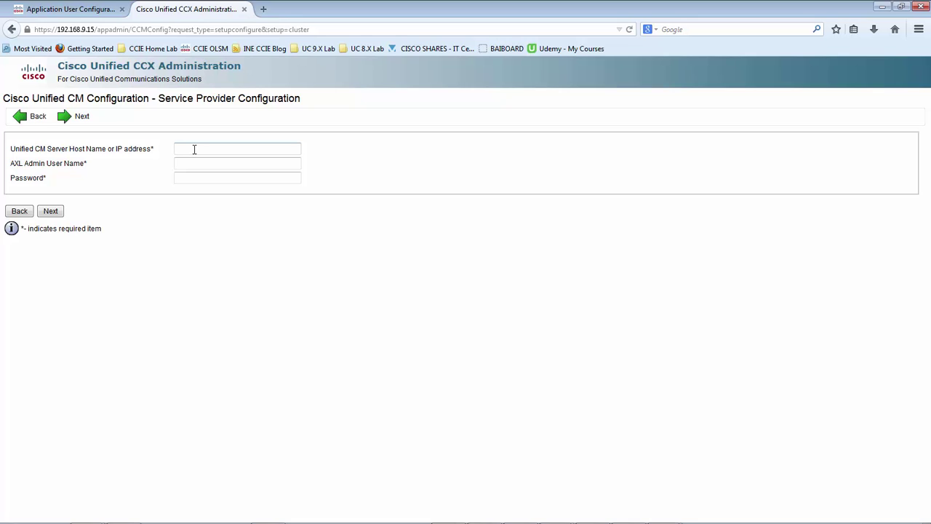
text(192.168.9.11)
key(Tab)
text(uccxaxluser)
key(Tab)
text(*********)
click(51, 211)
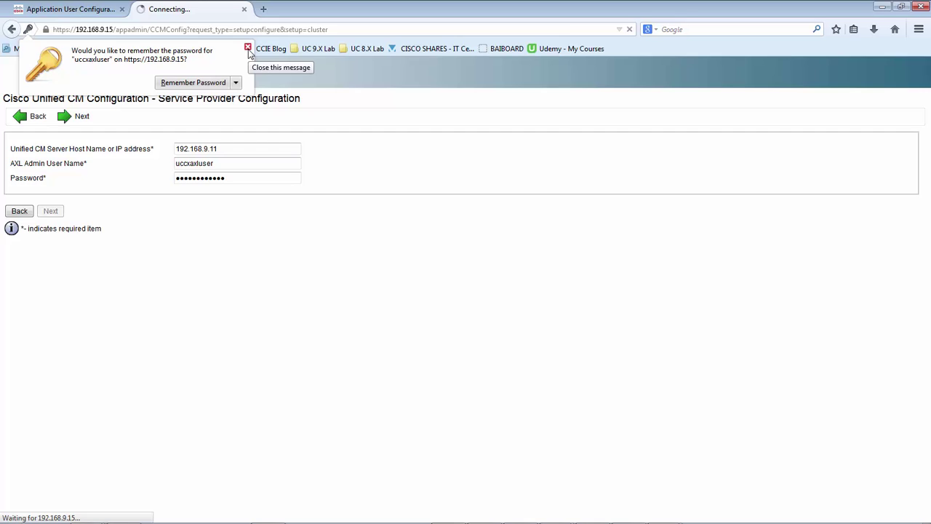
click(247, 48)
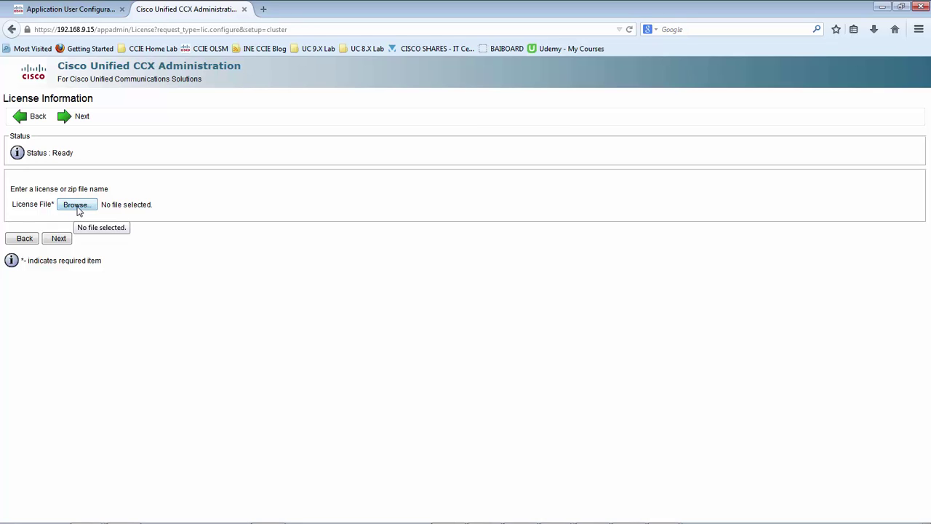
Open the UCSInstall_UCCX_9_0_1_UCOS_9.0.1.10000-10.sgn image from the upload folder to inspect it
click(77, 205)
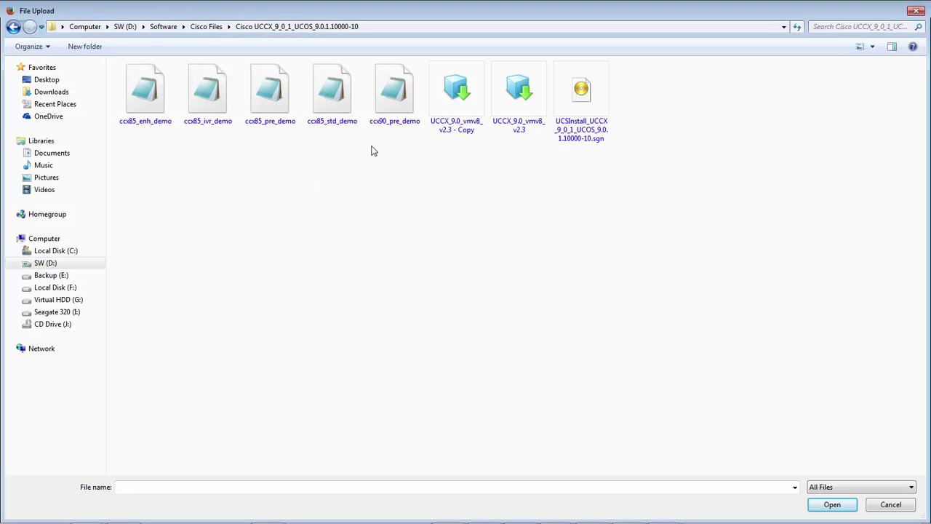
click(394, 148)
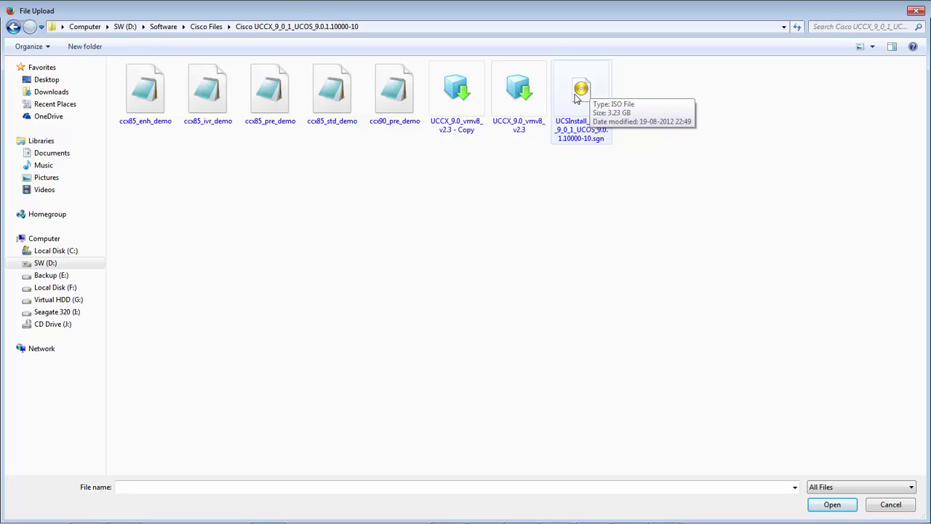
click(577, 98)
right_click(576, 96)
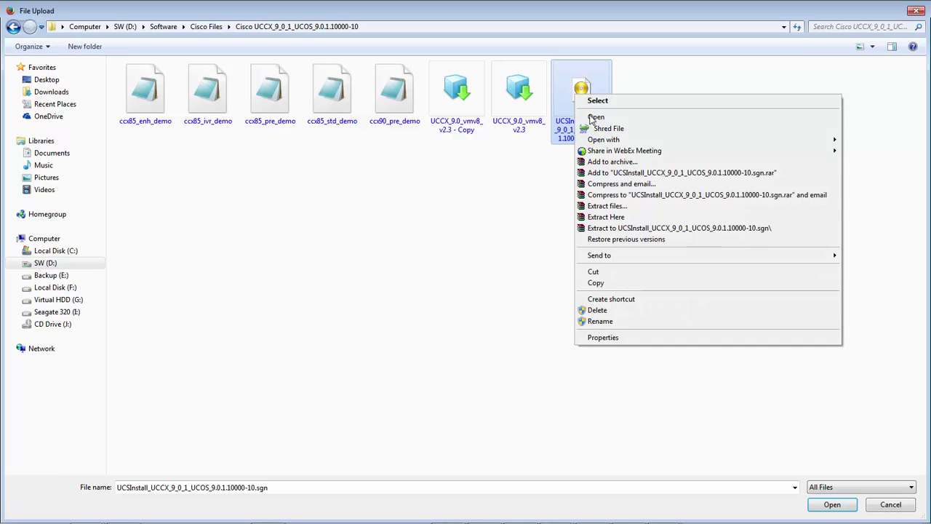
click(596, 119)
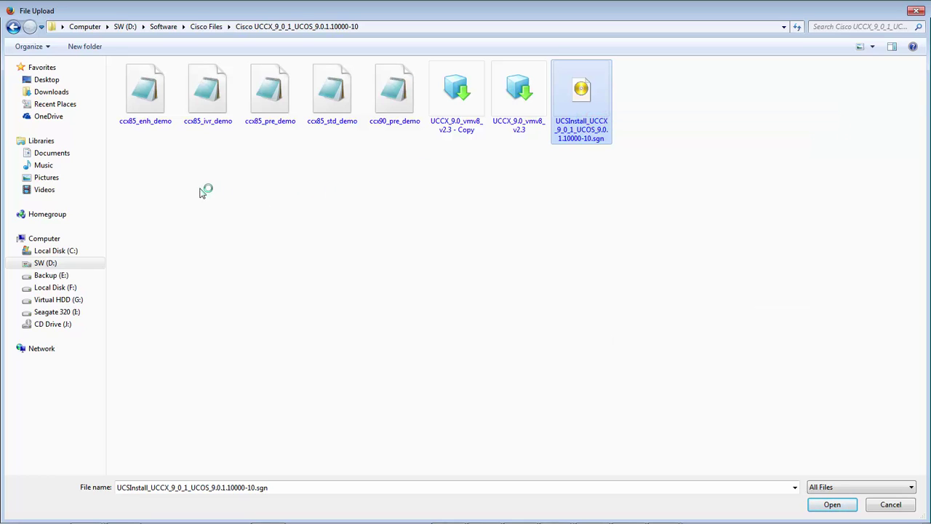
View the image's DemoLicense folder of four ccx85 demo .lic files, then close PowerISO
click(52, 90)
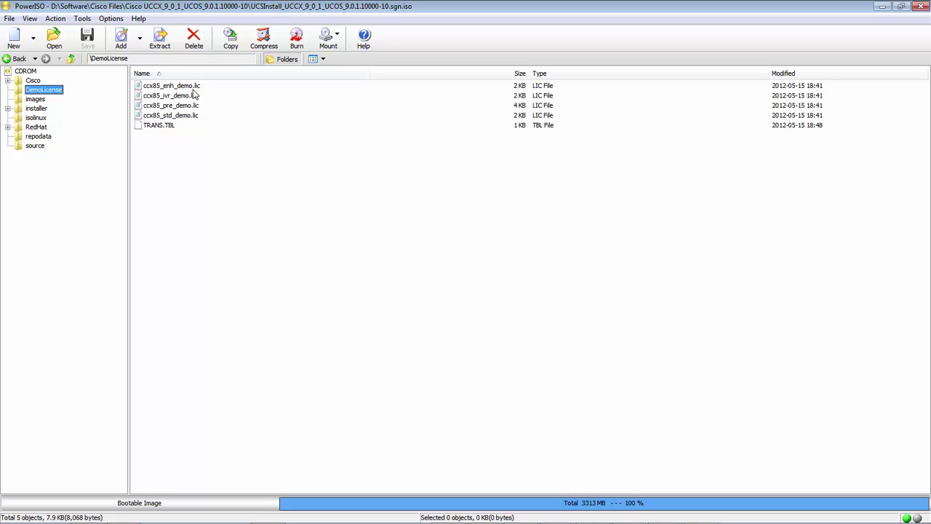
click(270, 230)
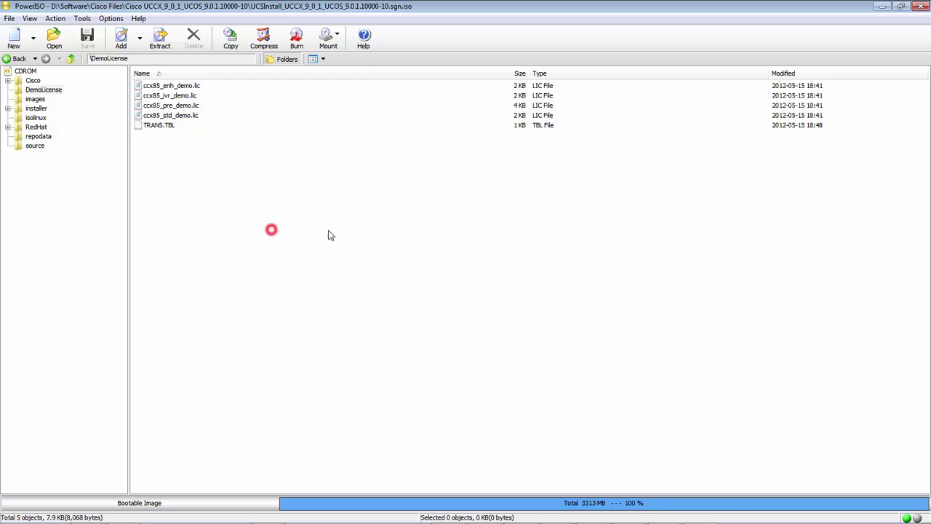
click(920, 7)
click(292, 227)
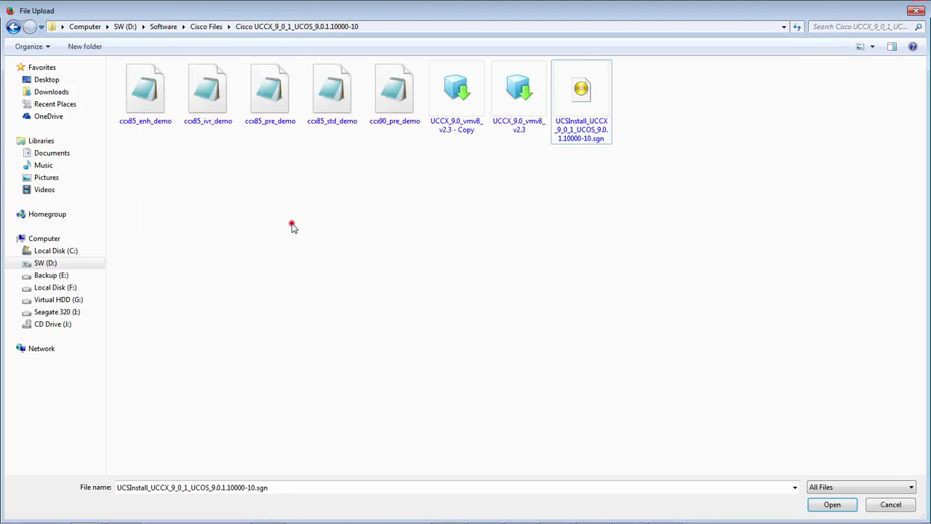
Compare the ccx85_pre_demo, ccx85_enh_demo and ccx85_std_demo licence files in File Upload
click(342, 143)
click(339, 144)
click(263, 103)
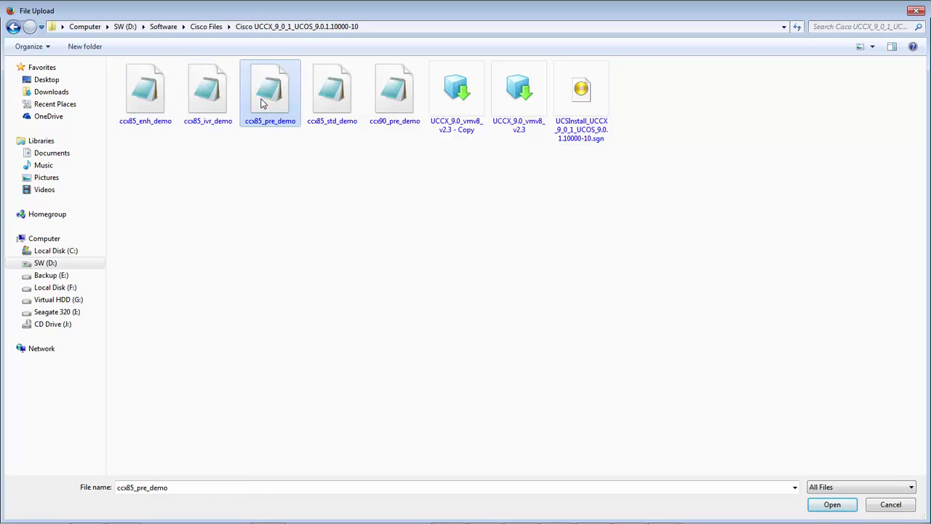
click(158, 101)
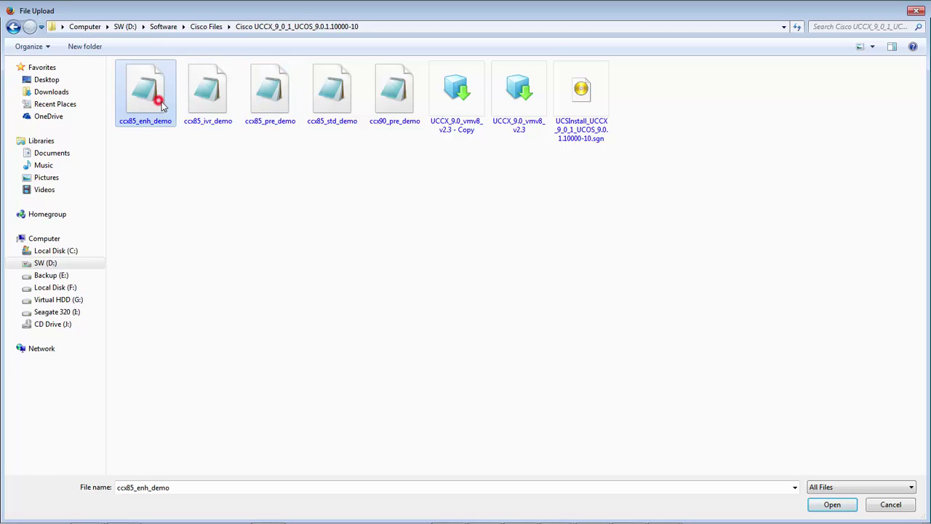
click(336, 98)
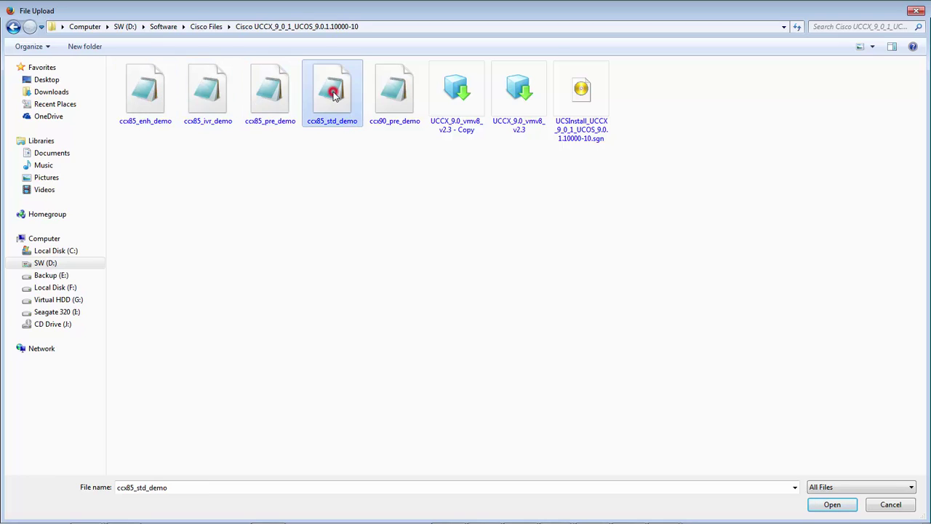
click(237, 175)
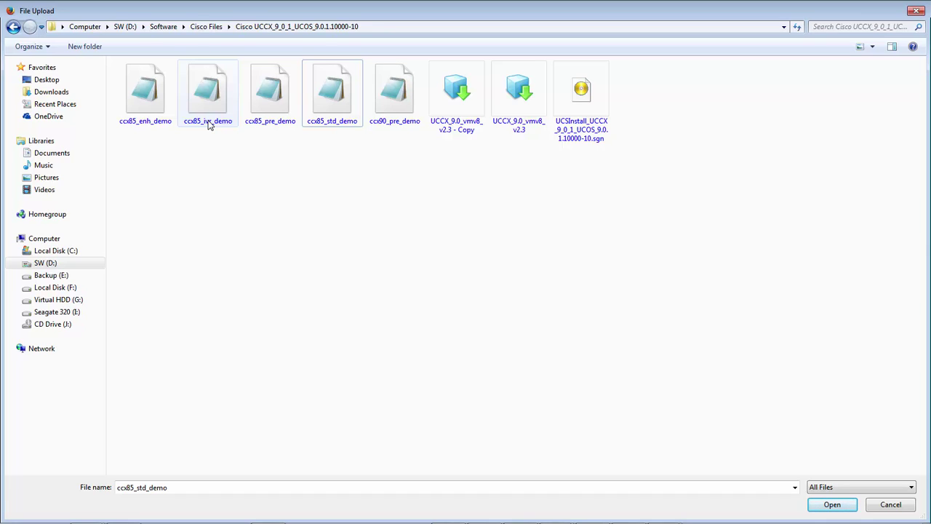
Upload and submit ccx85_pre_demo.lic, which is rejected for having no valid feature lines
click(222, 174)
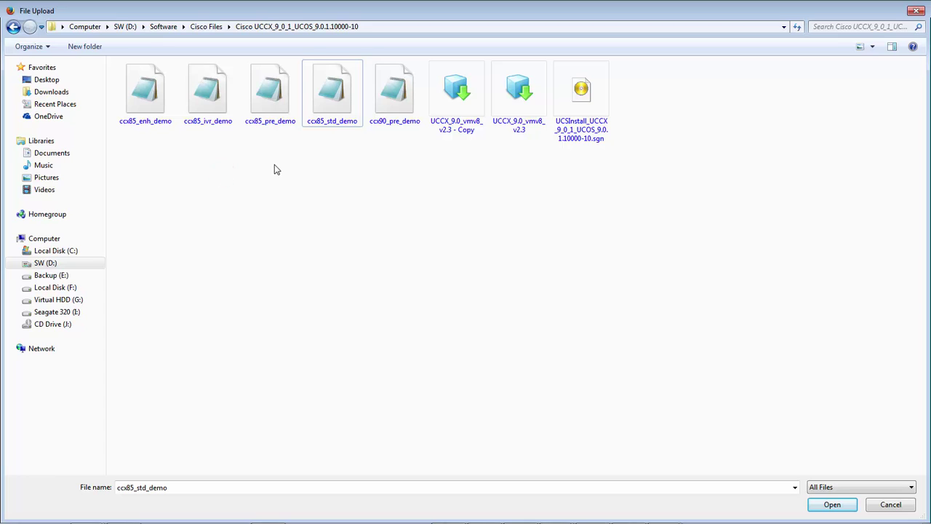
click(267, 98)
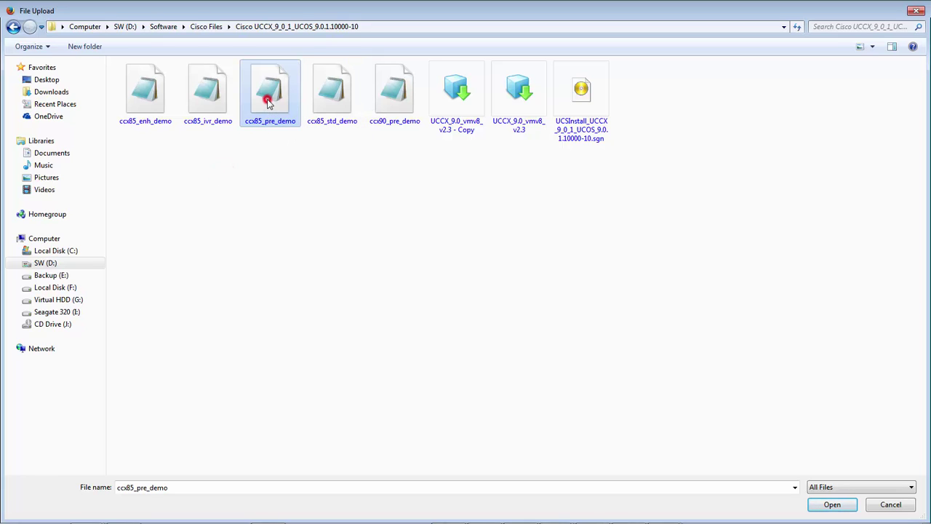
click(832, 504)
click(58, 238)
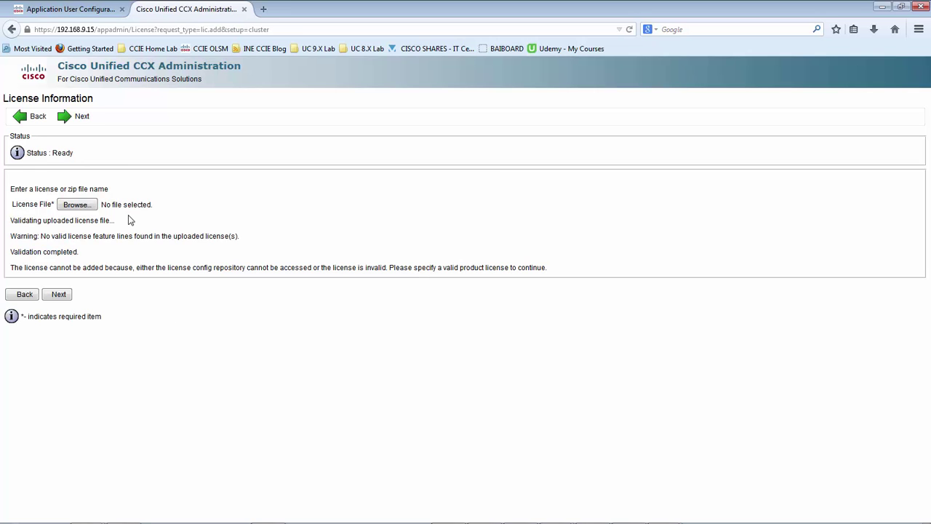
Upload and submit ccx90_pre_demo.lic, then continue past validation to Component Activation
click(130, 220)
click(78, 207)
click(339, 172)
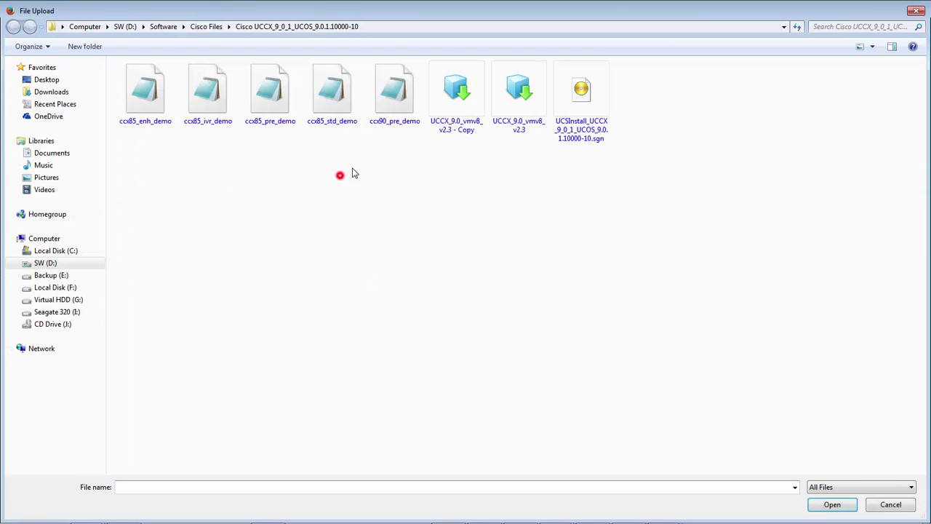
click(391, 106)
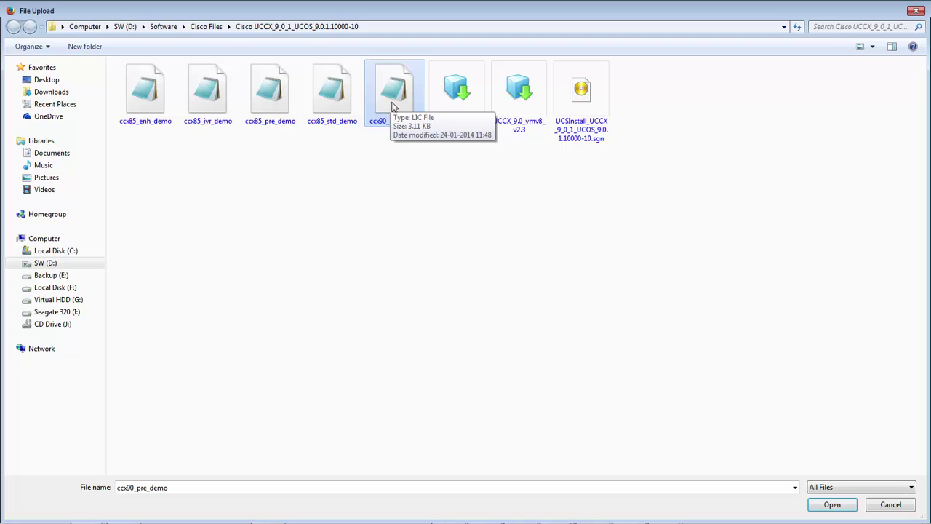
click(828, 511)
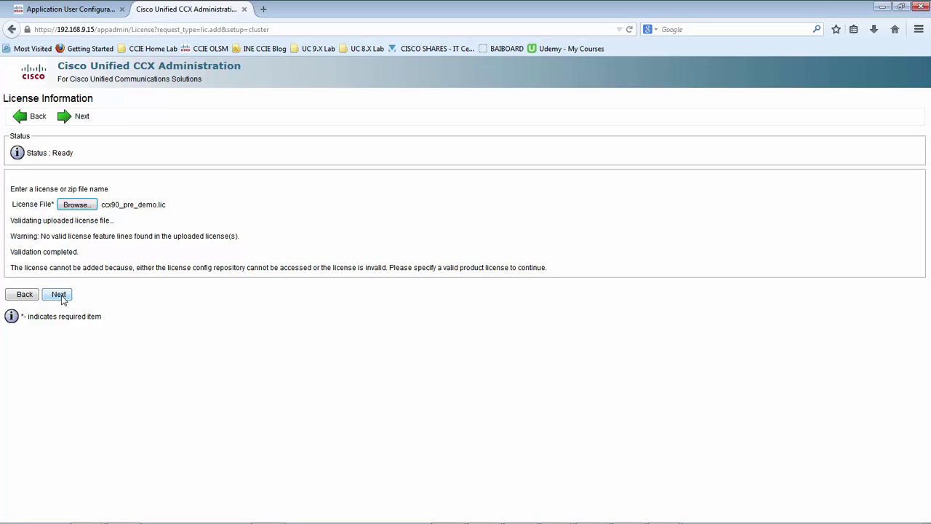
click(60, 294)
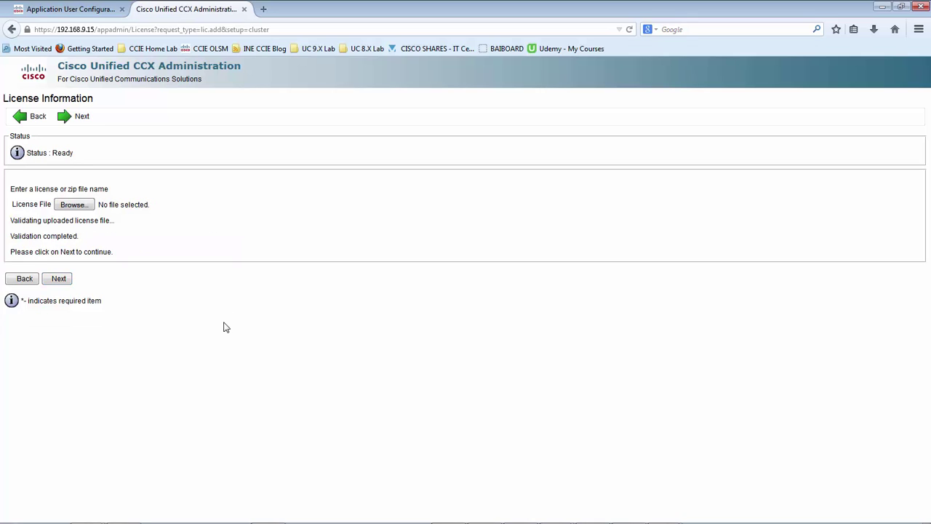
drag(84, 236, 40, 249)
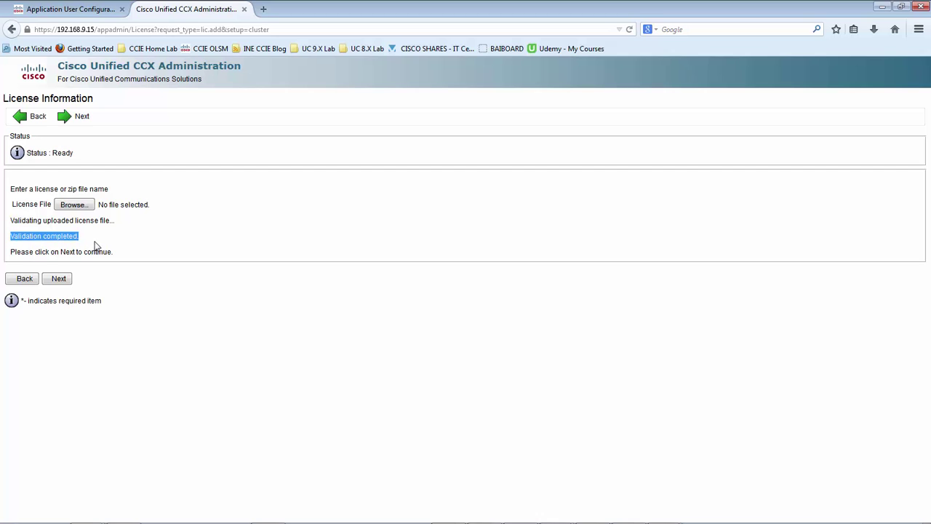
click(59, 281)
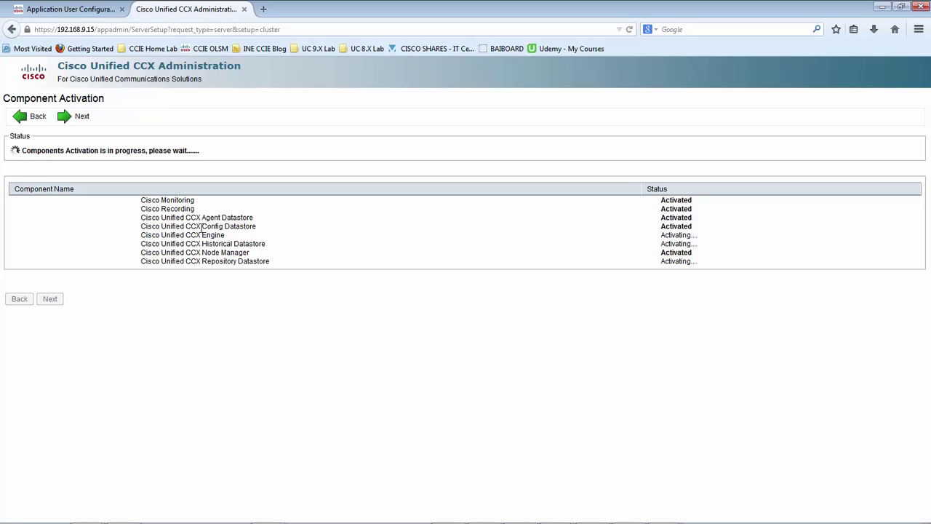
Wait until all eight components, including the three datastores, show Activated, then go to Publisher Activation
drag(257, 227, 208, 227)
drag(265, 243, 200, 245)
drag(272, 260, 200, 272)
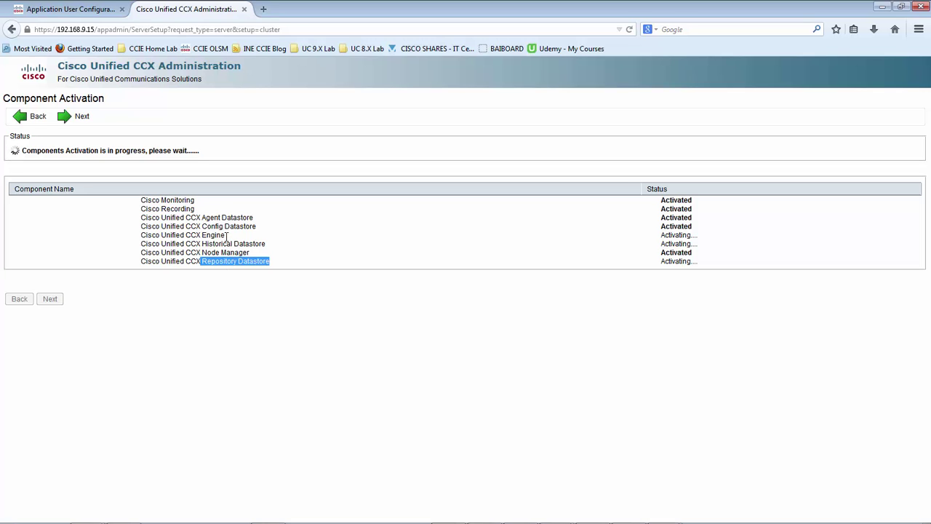
click(258, 290)
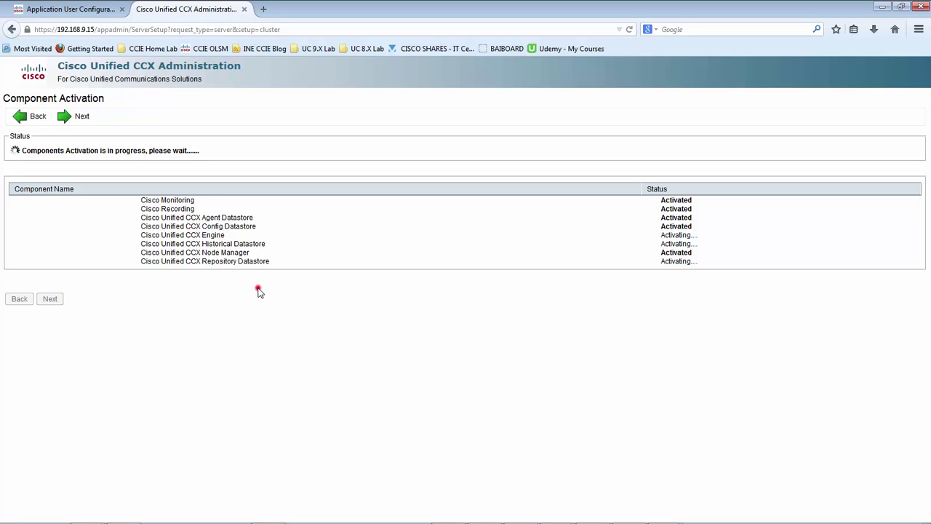
drag(197, 209, 140, 200)
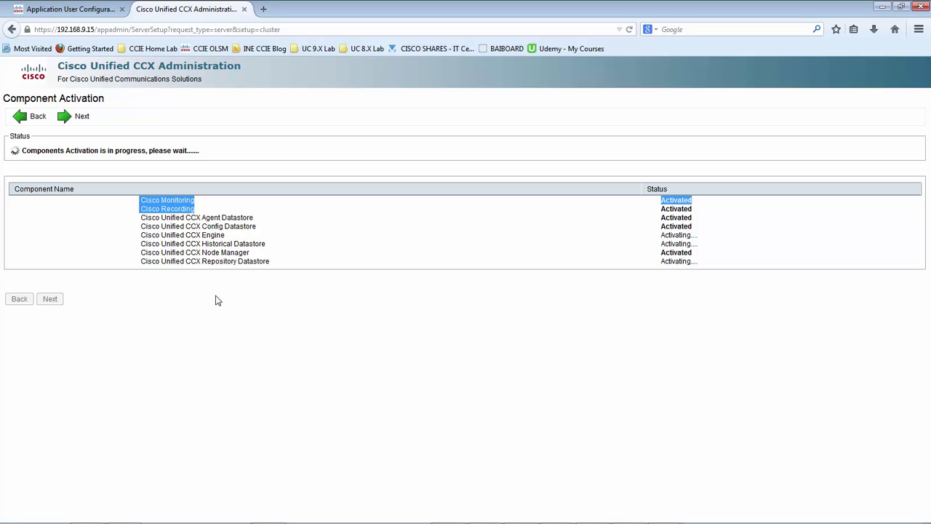
drag(197, 210, 140, 201)
click(148, 153)
drag(146, 153, 19, 156)
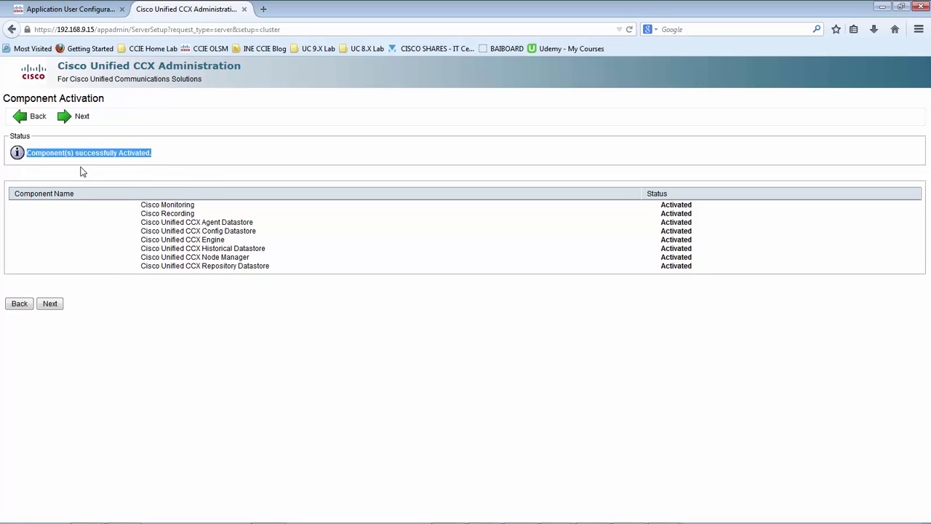
click(49, 304)
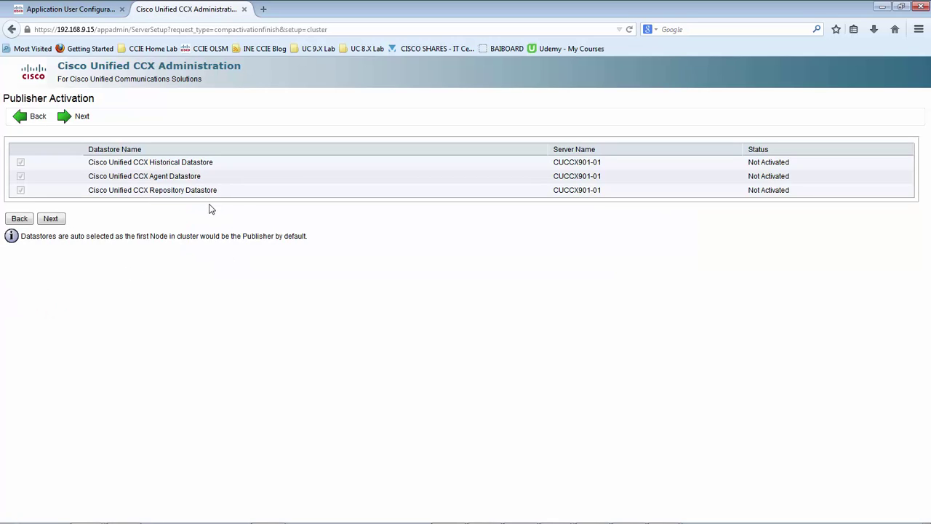
Keep the three auto-selected datastores and proceed to the Cisco Unified CM Configuration page
click(51, 220)
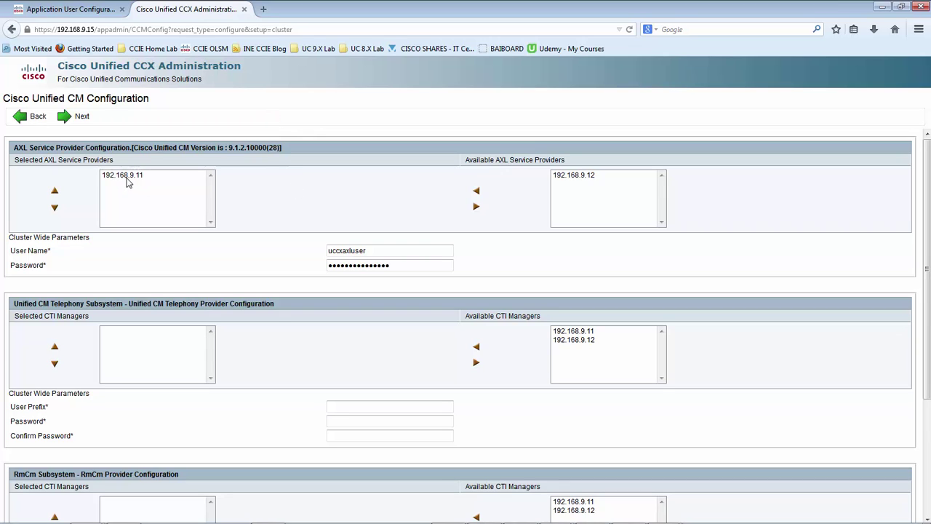
Add 192.168.9.12 to the selected AXL service providers, keeping 192.168.9.11 first
scroll(182, 318, down, 1)
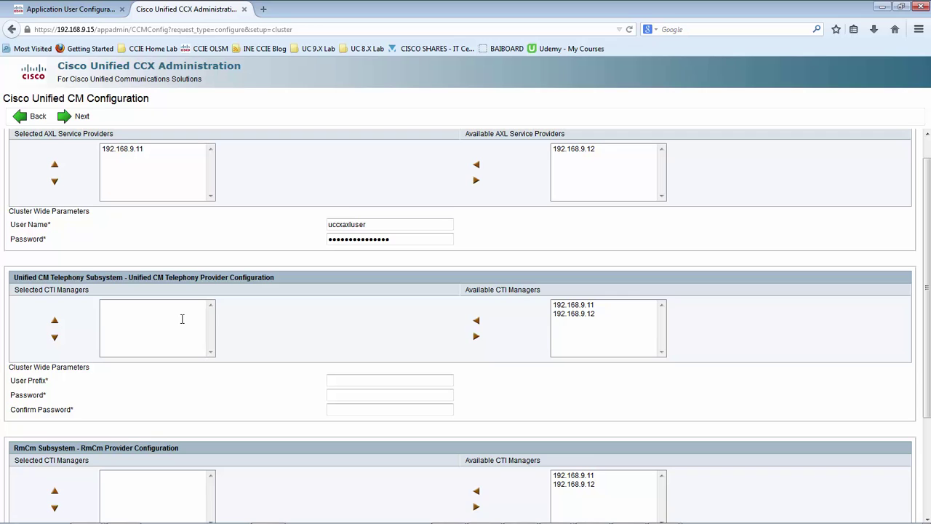
scroll(221, 369, down, 4)
scroll(221, 370, up, 5)
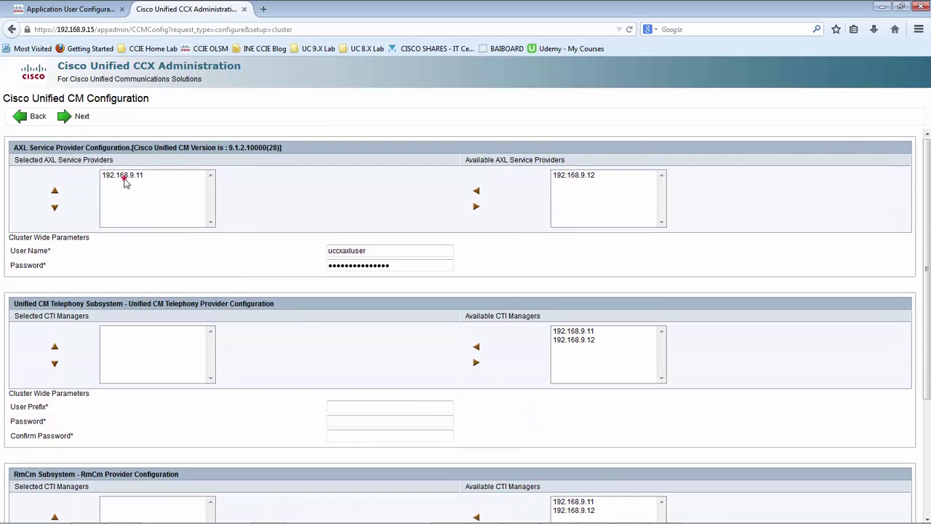
click(118, 179)
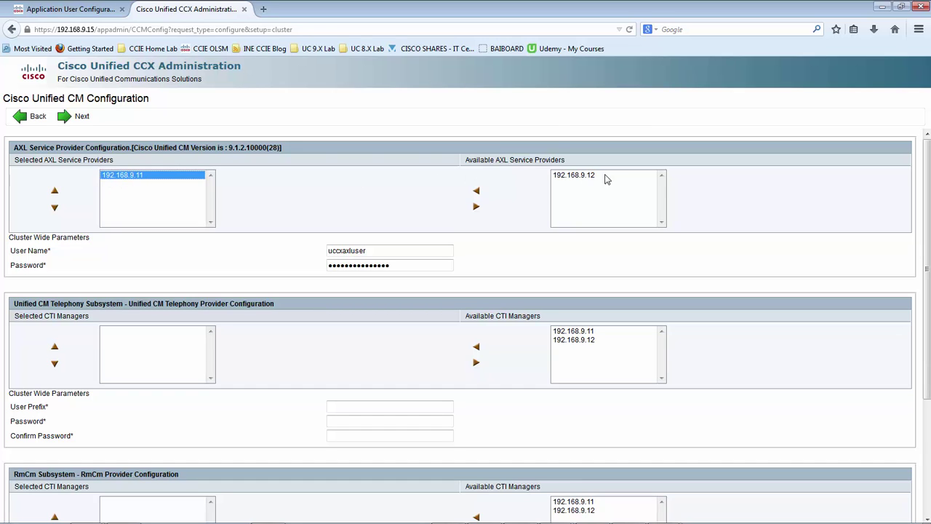
click(575, 178)
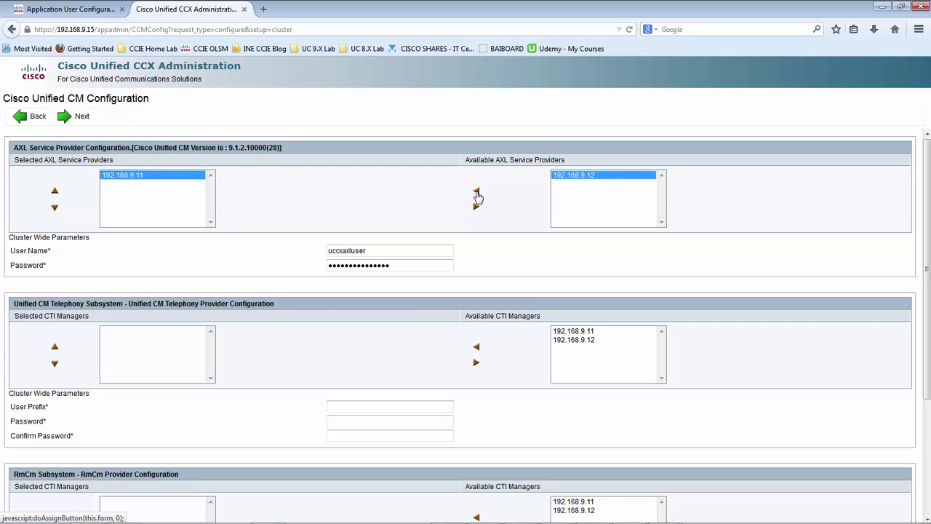
click(477, 192)
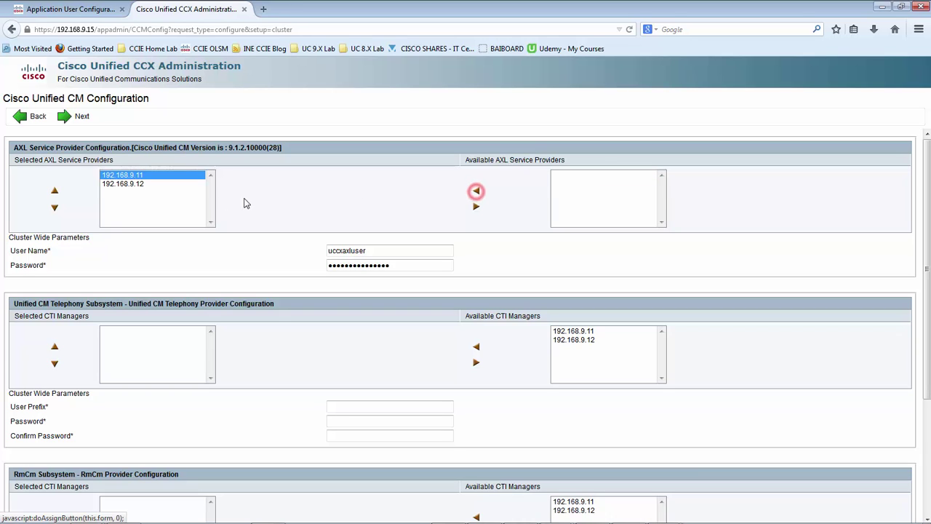
click(132, 186)
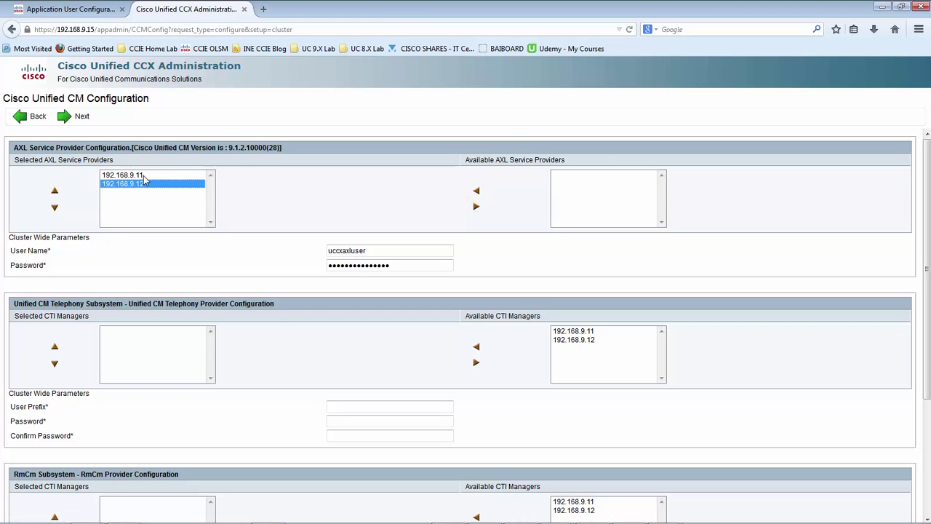
click(143, 175)
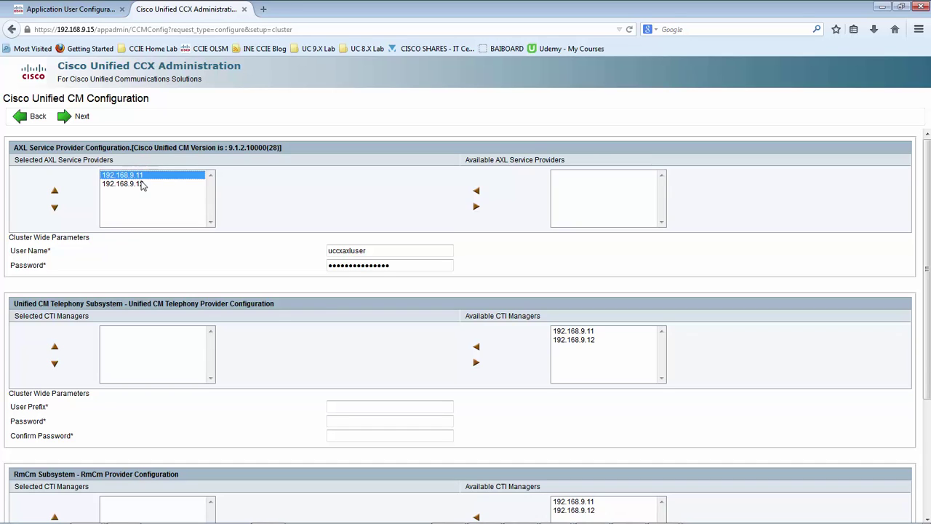
click(142, 186)
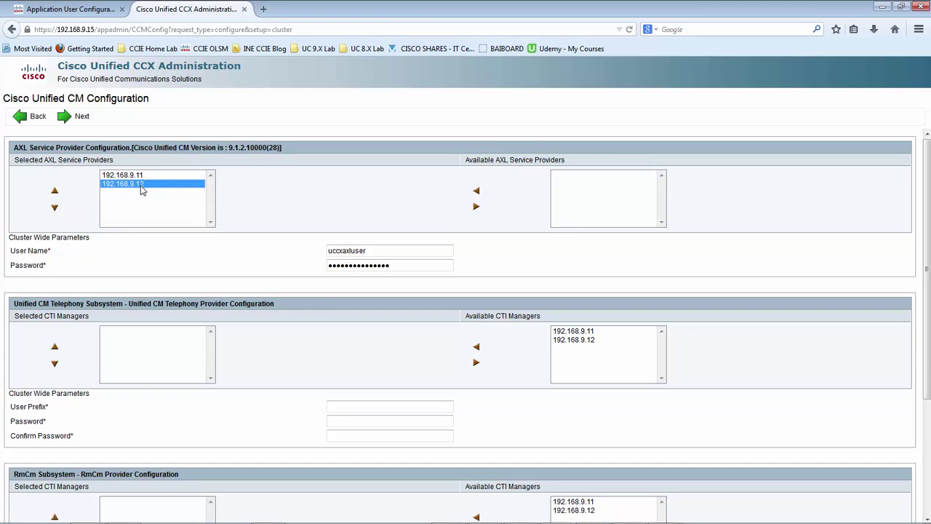
click(54, 207)
click(141, 176)
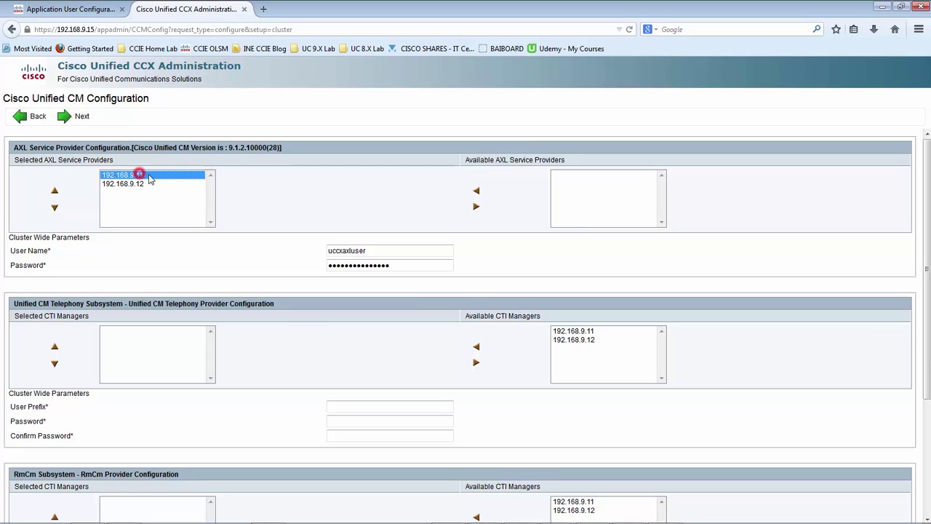
Review the AXL cluster-wide user name and the RmCm Subsystem heading
click(386, 251)
drag(393, 251, 286, 258)
click(278, 254)
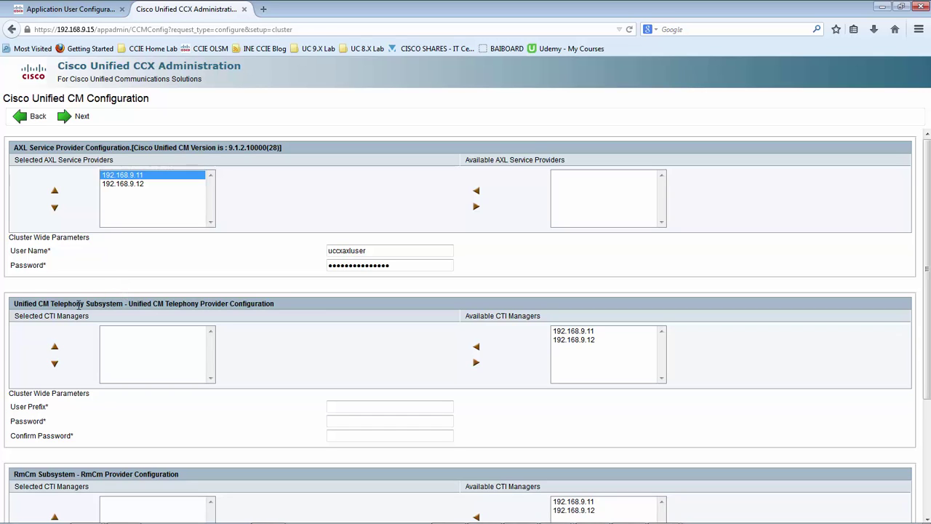
drag(75, 475, 14, 475)
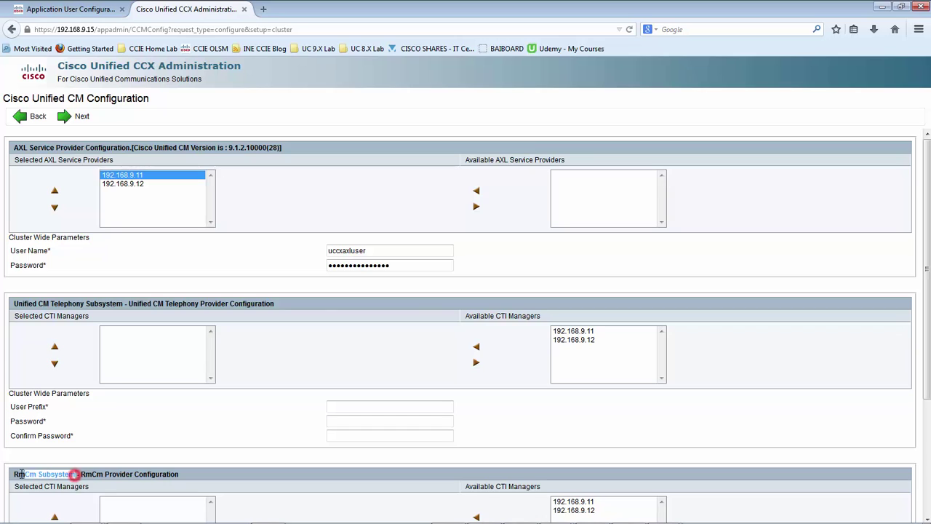
click(265, 326)
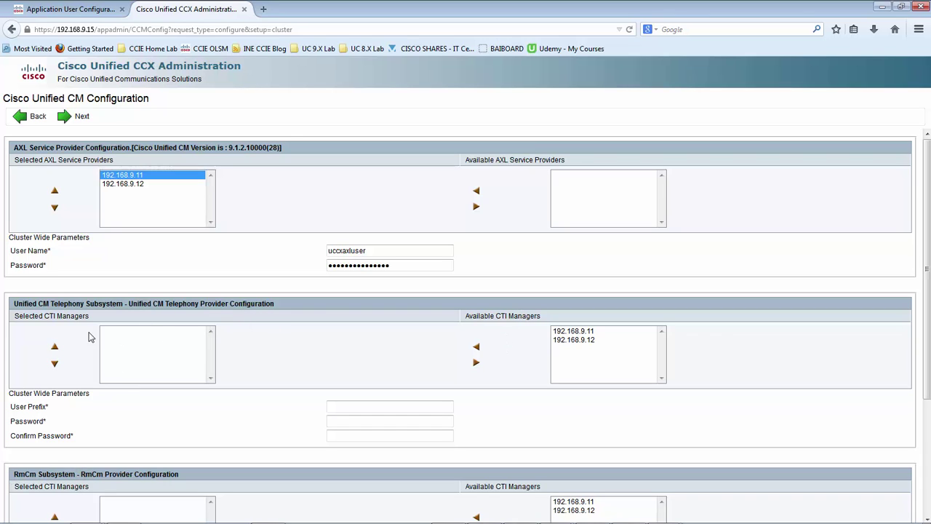
Add CTI managers 192.168.9.12 and 192.168.9.11 to the Telephony subsystem's selected list
click(575, 341)
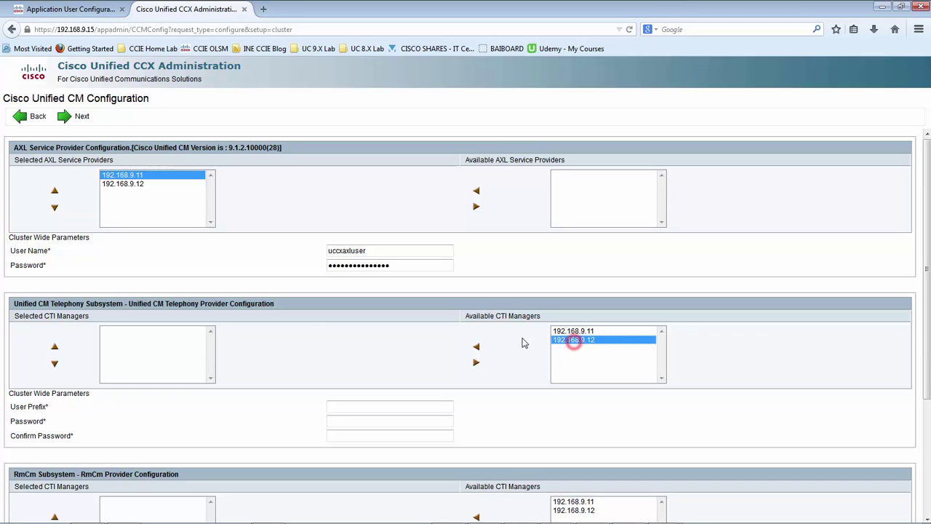
click(477, 349)
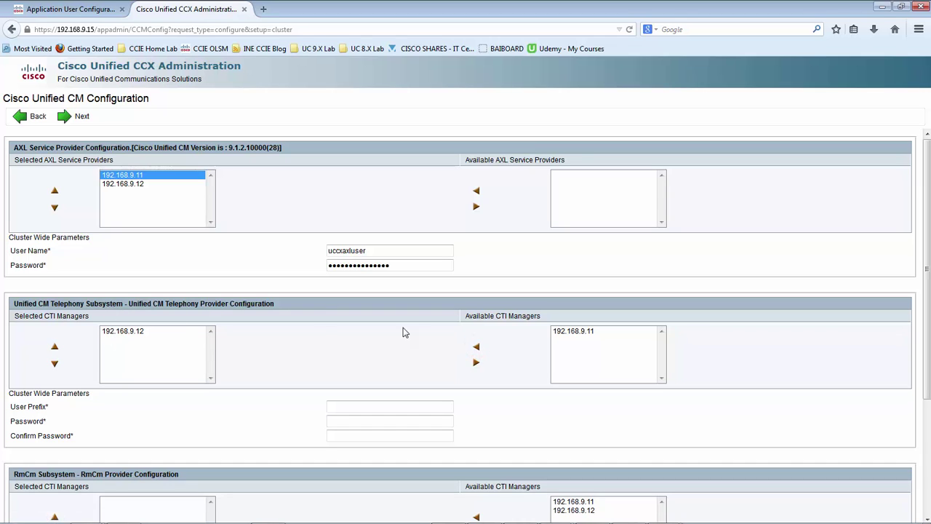
click(573, 333)
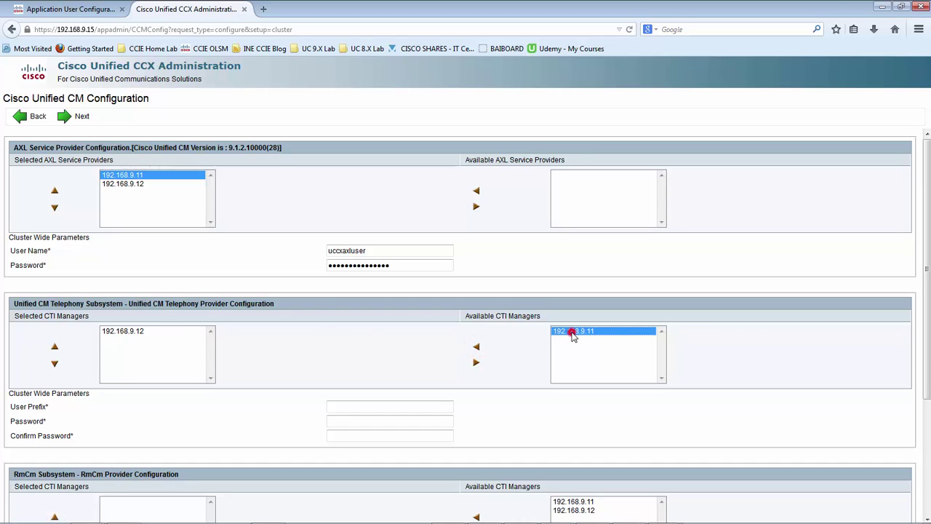
click(477, 349)
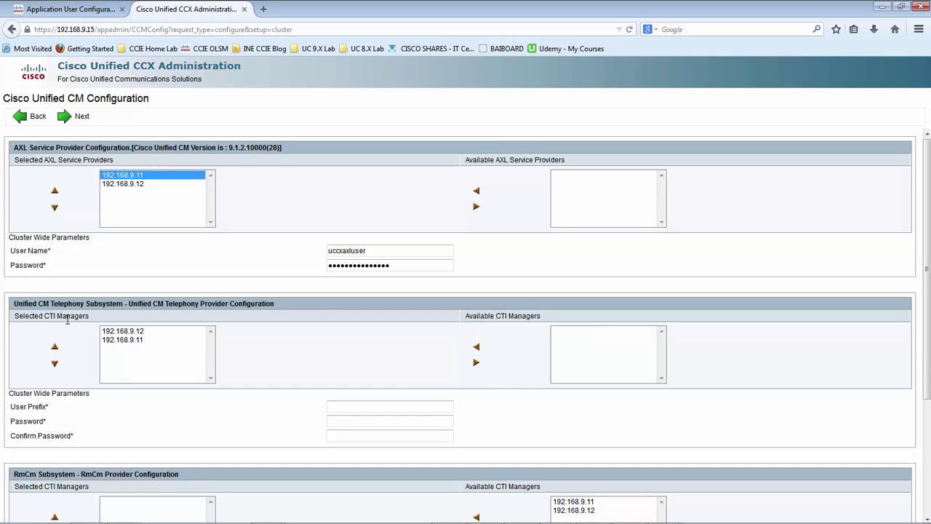
Enter telephony user prefix jtapi with the password and its confirmation
click(380, 406)
key(Tab)
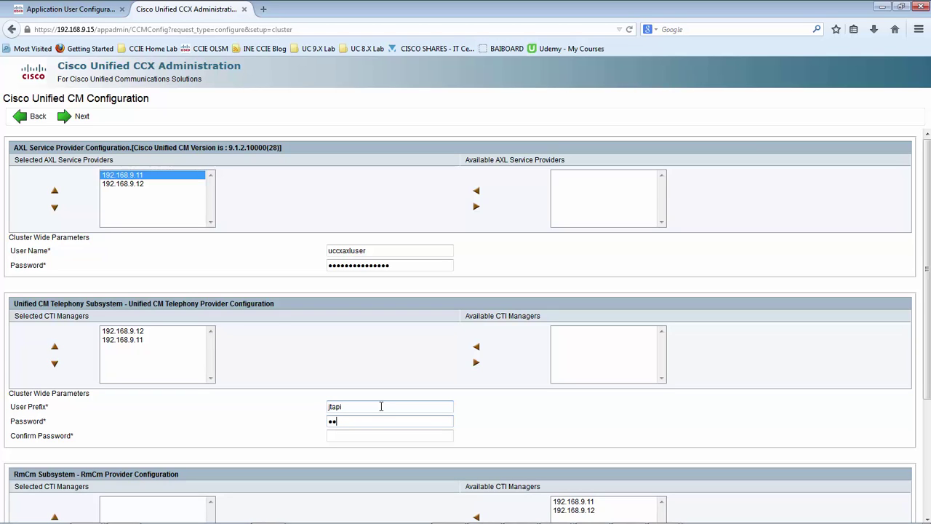
key(Tab)
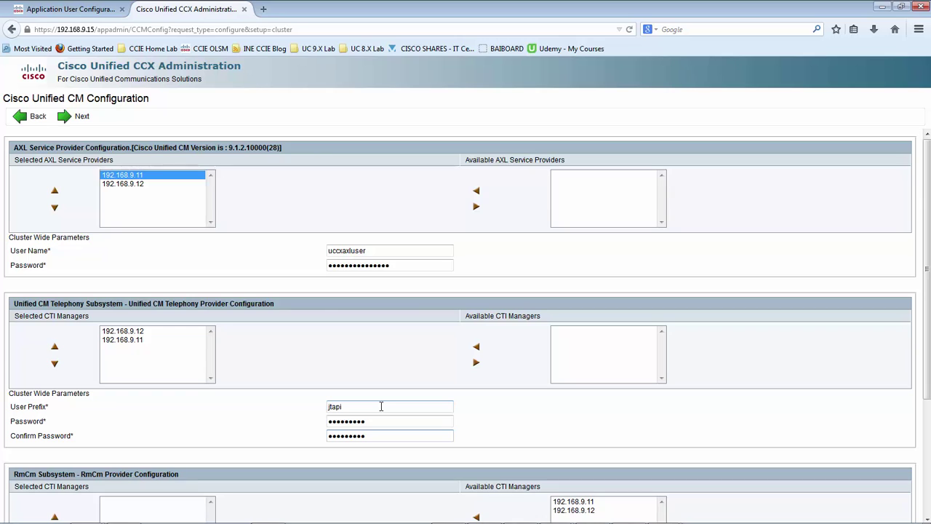
click(282, 412)
Review the telephony credential labels, the AXL user uccxaxluser and the jtapi prefix
drag(315, 395, 322, 442)
click(308, 429)
drag(67, 408, 10, 444)
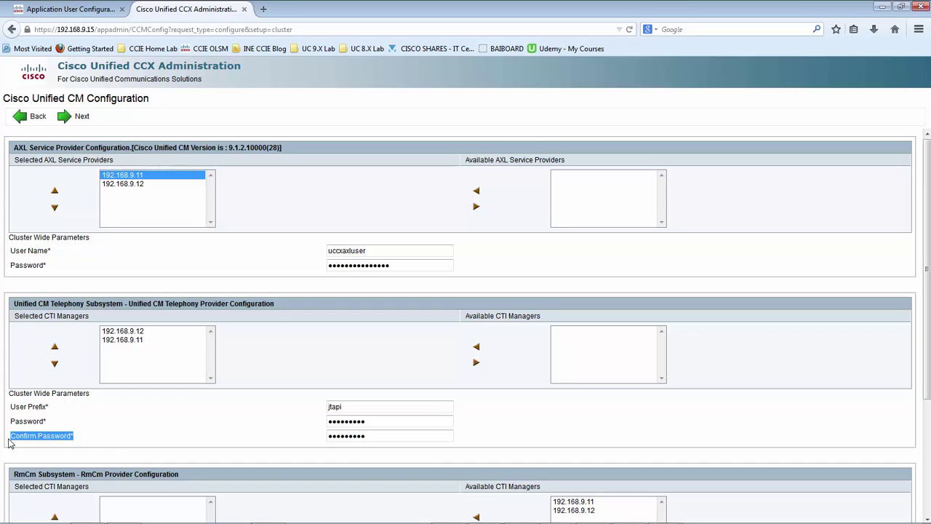
click(109, 439)
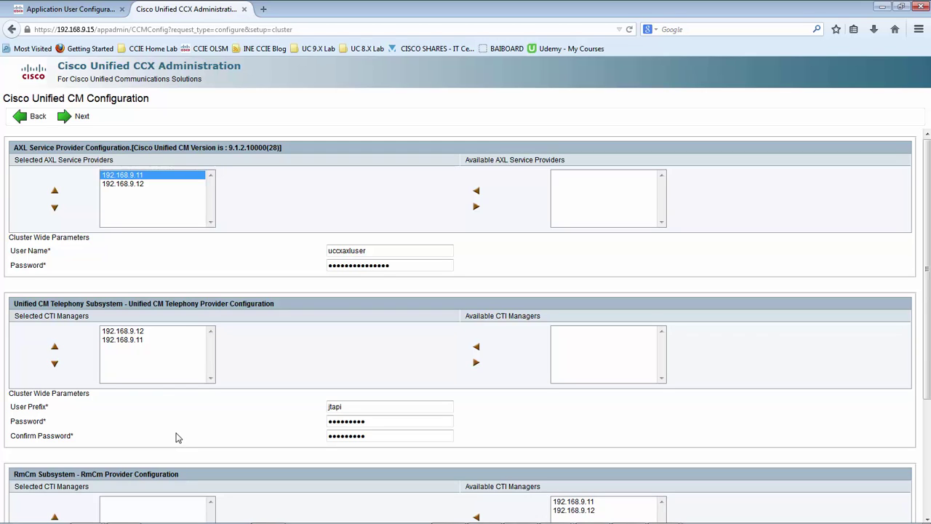
click(175, 436)
drag(81, 435, 10, 443)
click(109, 430)
click(98, 432)
drag(374, 250, 306, 245)
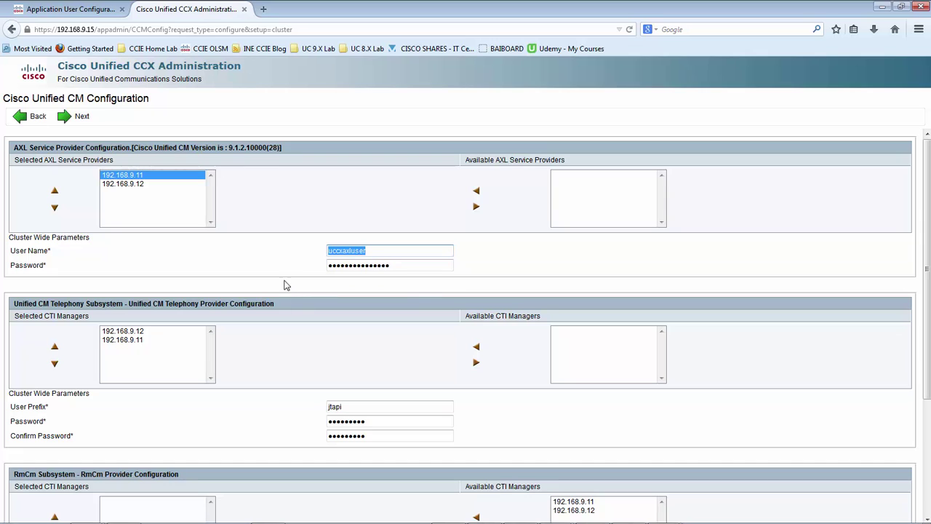
drag(350, 409, 283, 424)
click(283, 424)
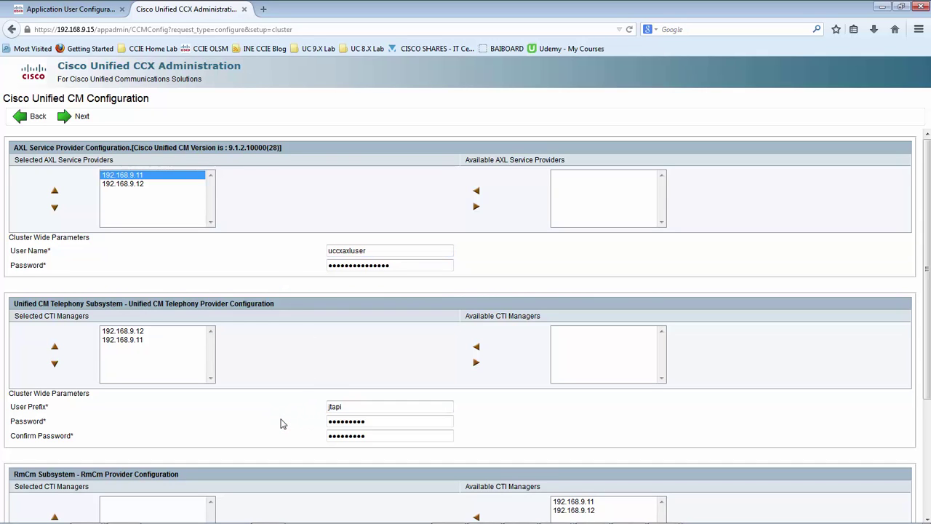
Add CTI managers 192.168.9.12 and 192.168.9.11 to the RmCm subsystem's selected list
scroll(283, 424, down, 2)
scroll(283, 424, down, 2)
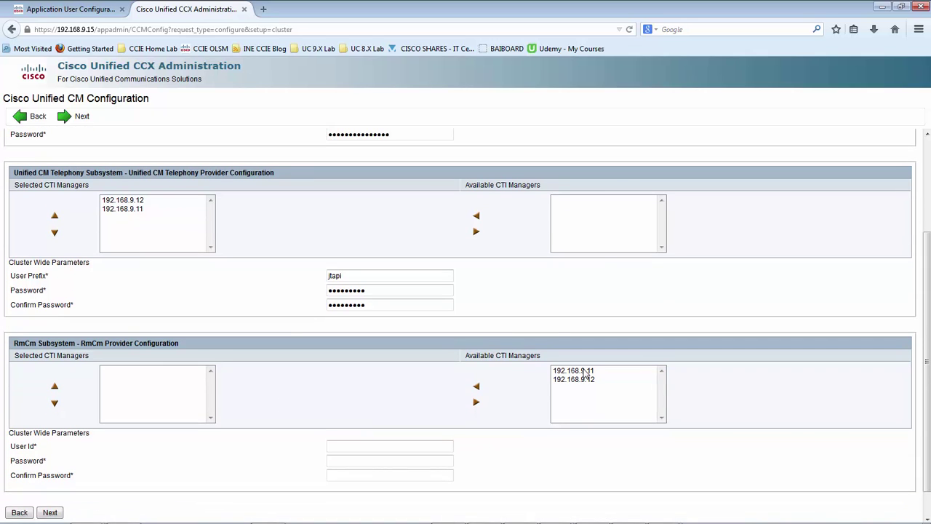
click(573, 379)
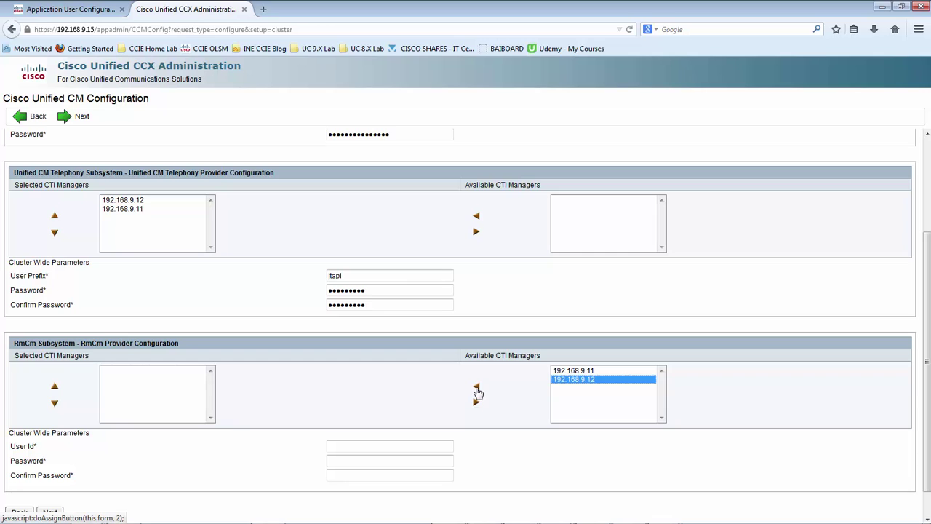
click(477, 390)
click(568, 371)
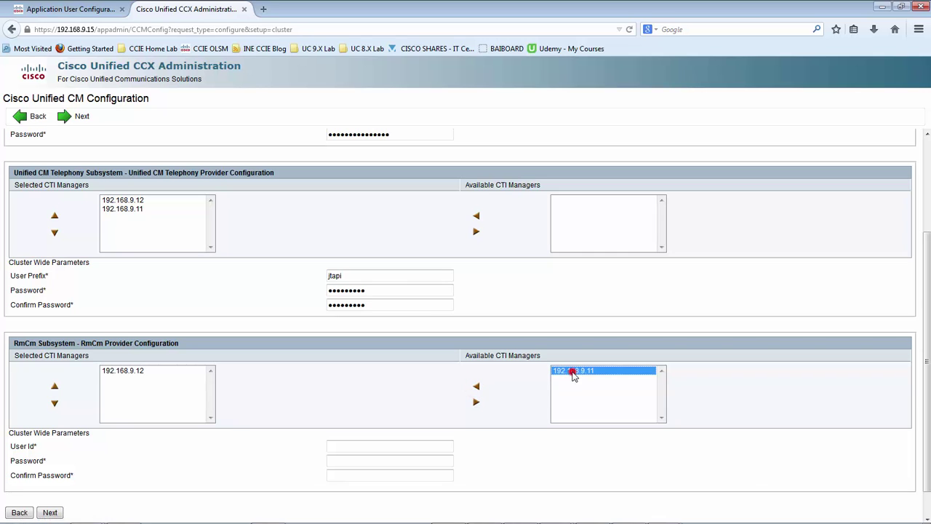
click(477, 390)
click(138, 371)
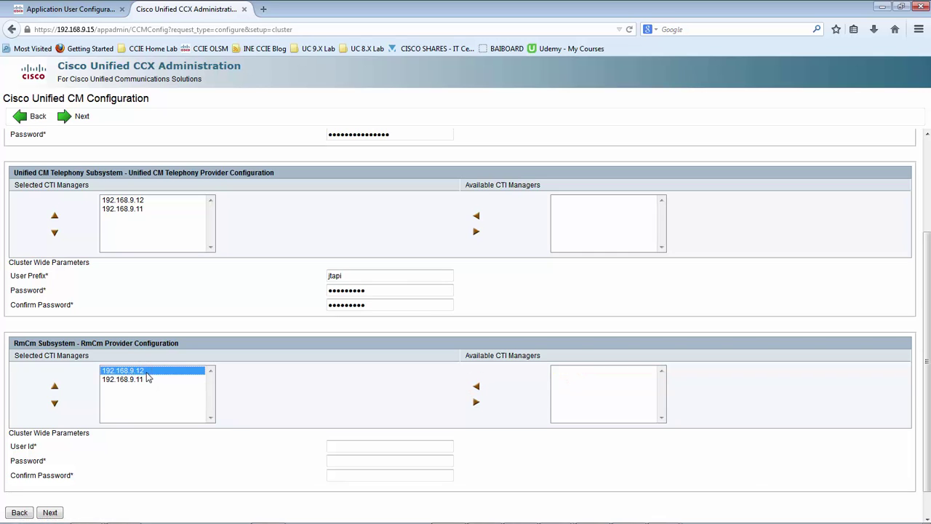
click(132, 380)
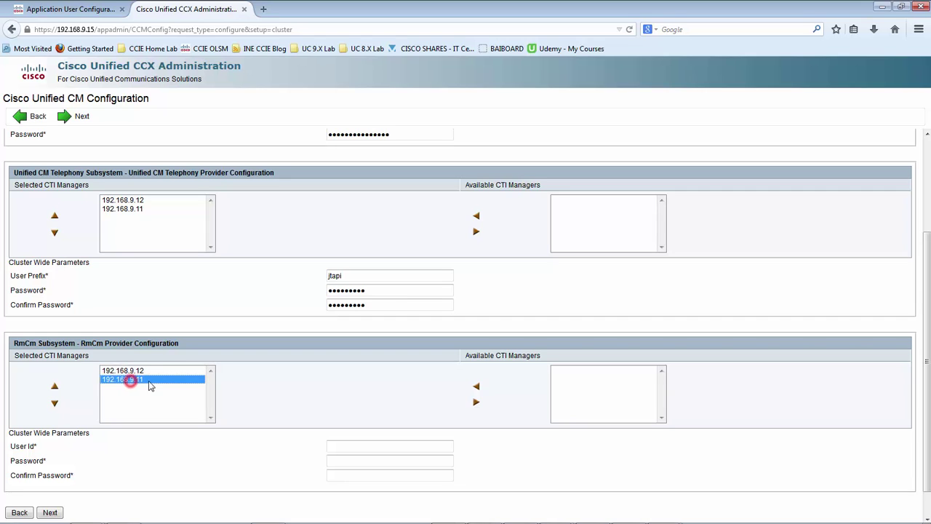
Enter RmCm user ID rmcm with the password and its confirmation
click(343, 444)
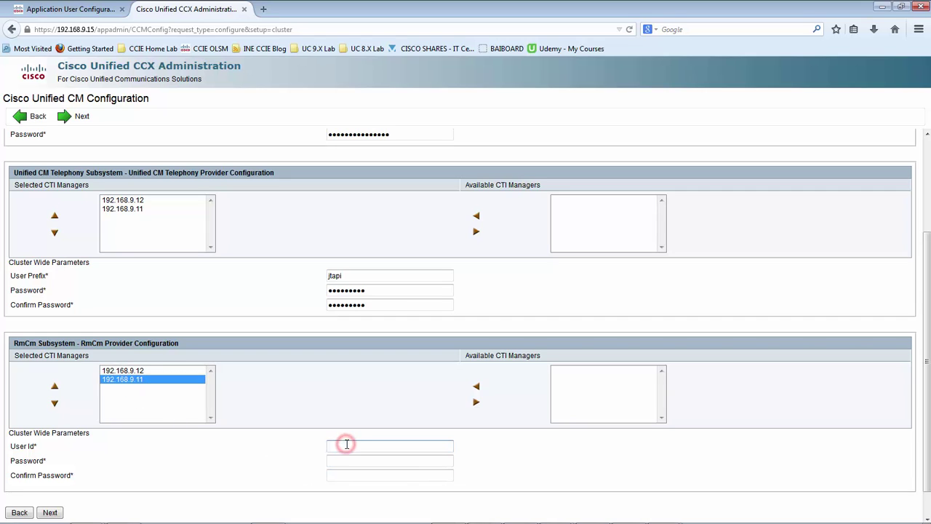
text(rmm)
key(Tab)
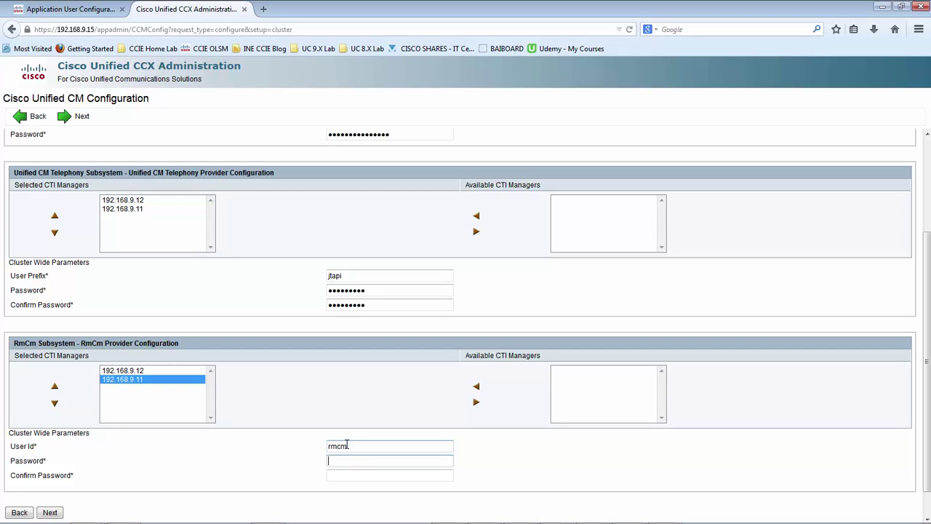
text(*********)
key(Tab)
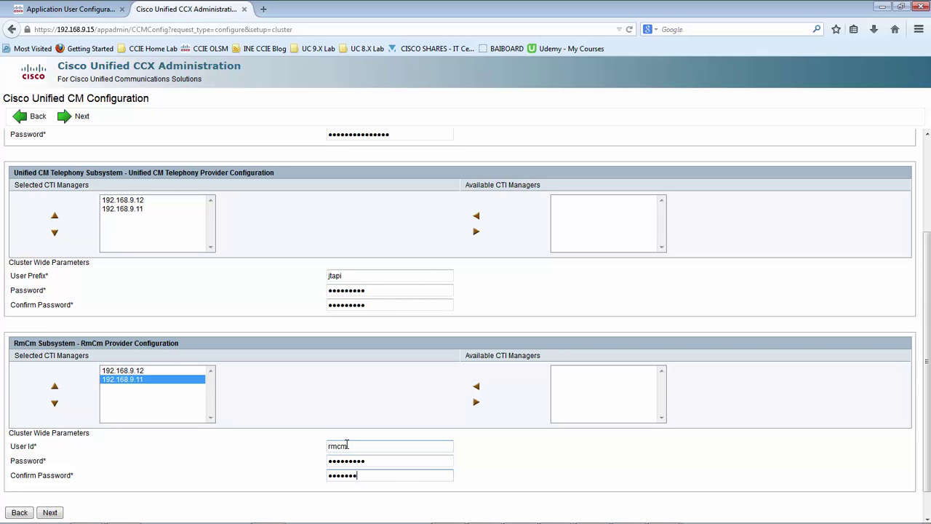
click(228, 452)
scroll(173, 471, down, 1)
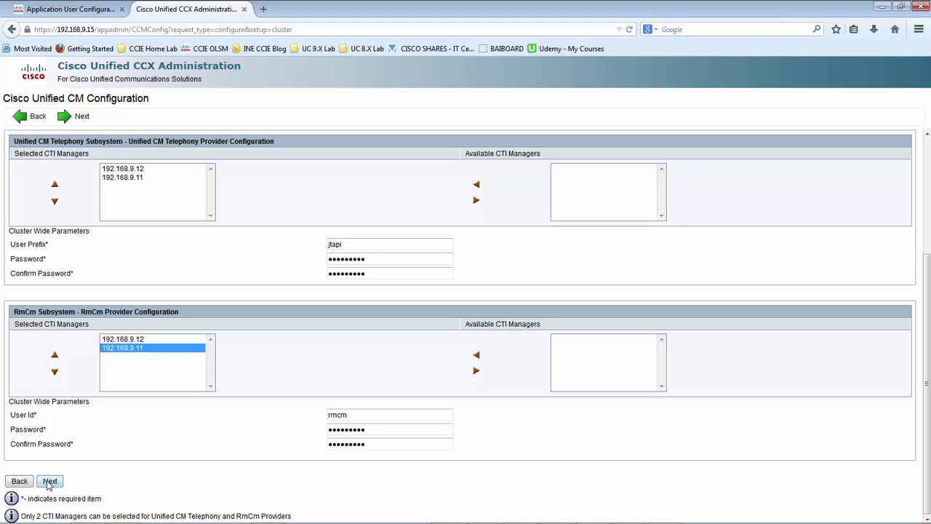
scroll(179, 482, up, 4)
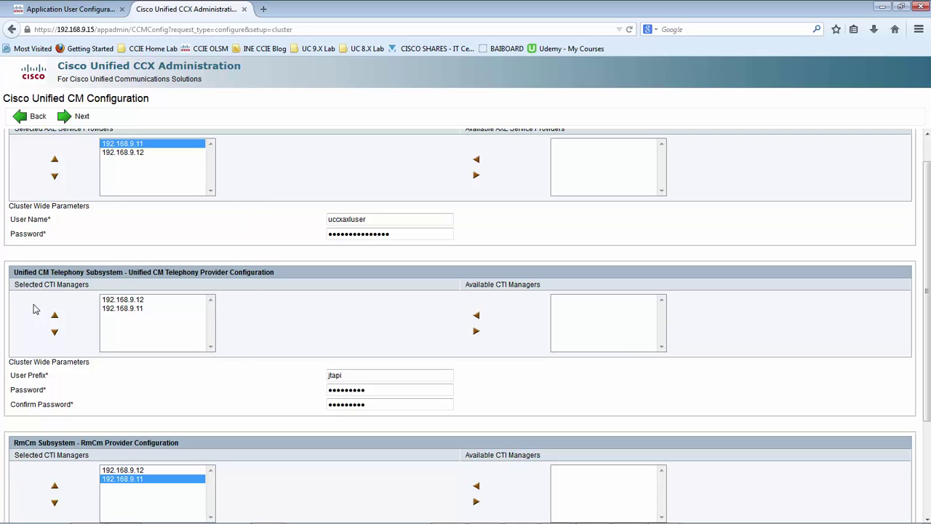
scroll(316, 409, down, 3)
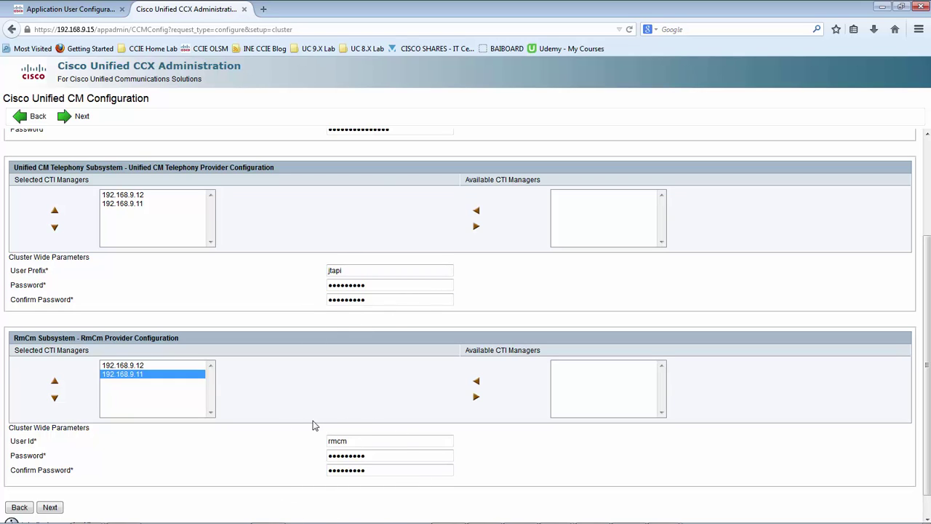
Submit the Unified CM configuration and return to the CUCM Application User Configuration tab
click(49, 508)
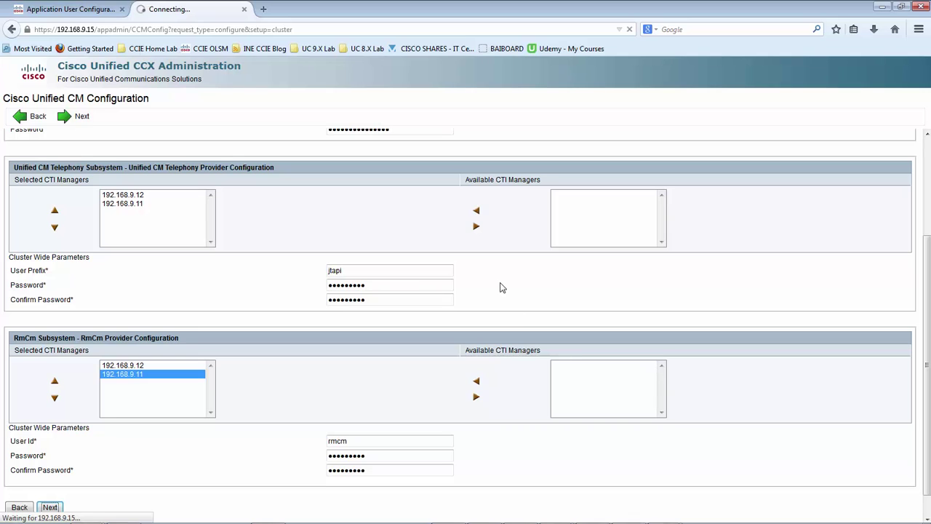
scroll(501, 287, down, 1)
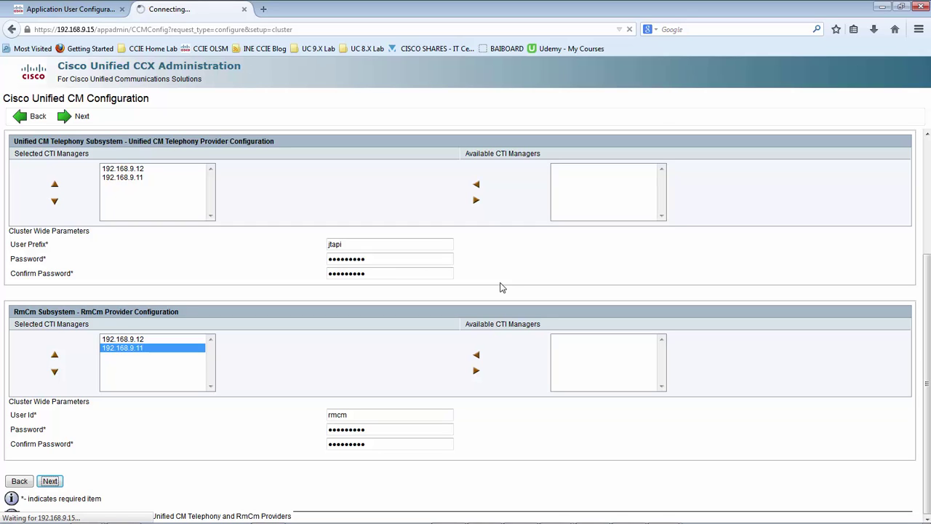
click(81, 11)
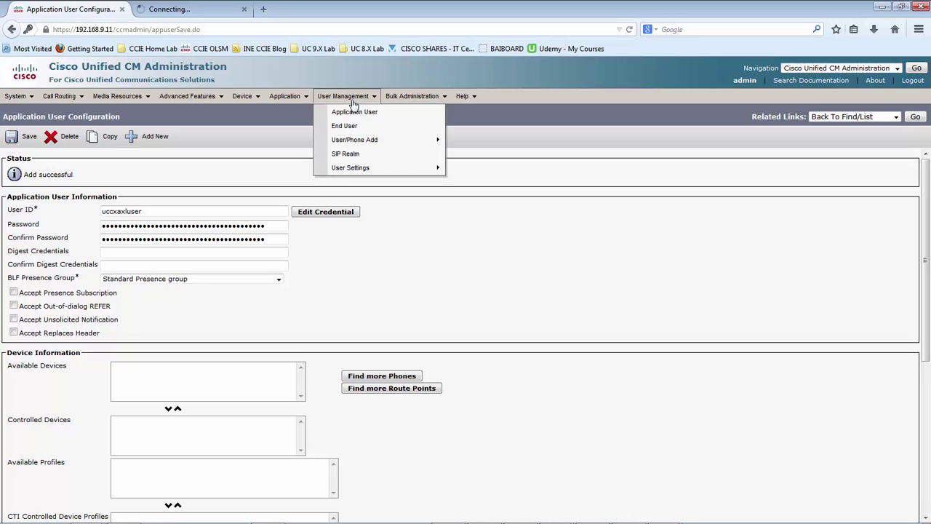
List all application users in Cisco Unified CM Administration
click(358, 114)
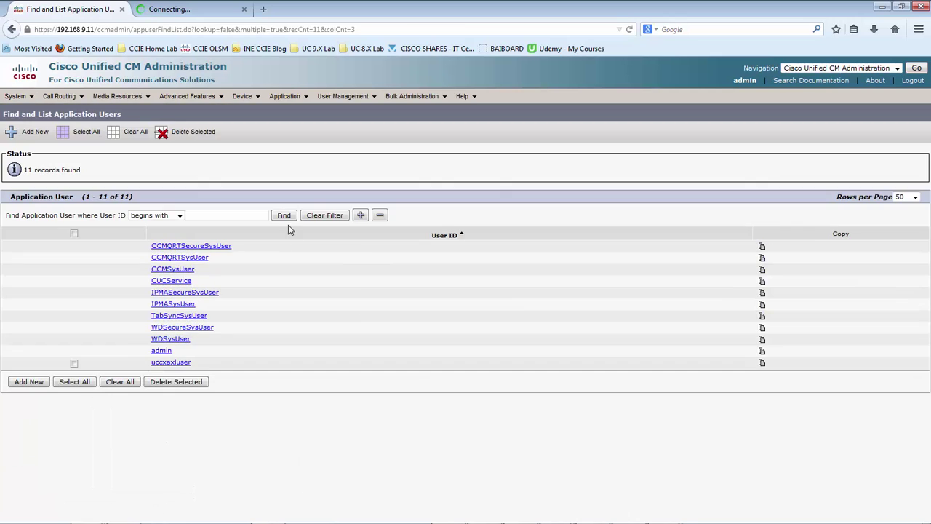
click(286, 216)
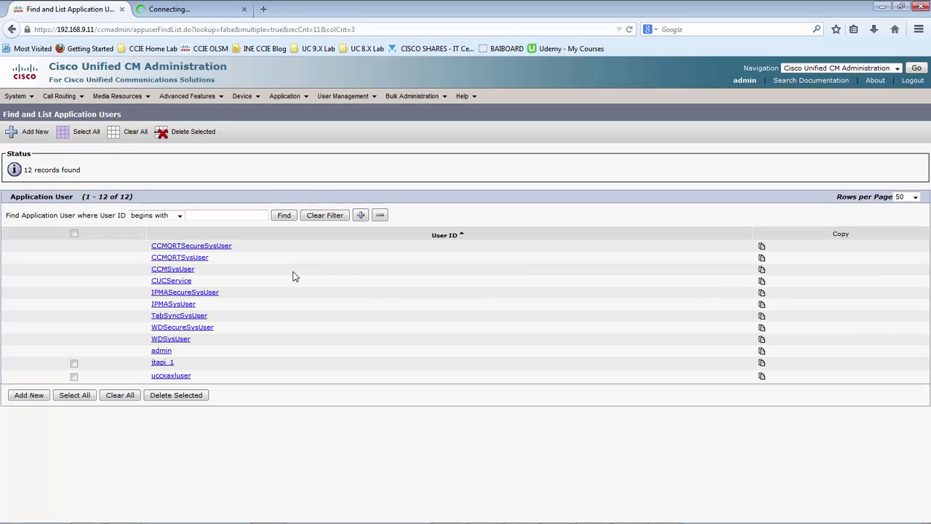
click(284, 419)
Check the new jtapi_1 user entry, then return to the CCX System Parameters page
click(158, 363)
click(200, 363)
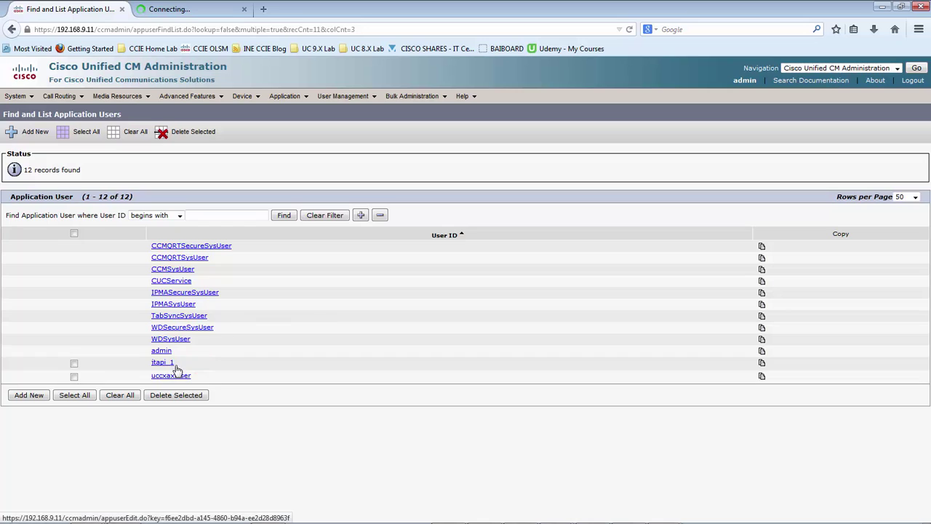
click(177, 363)
click(185, 363)
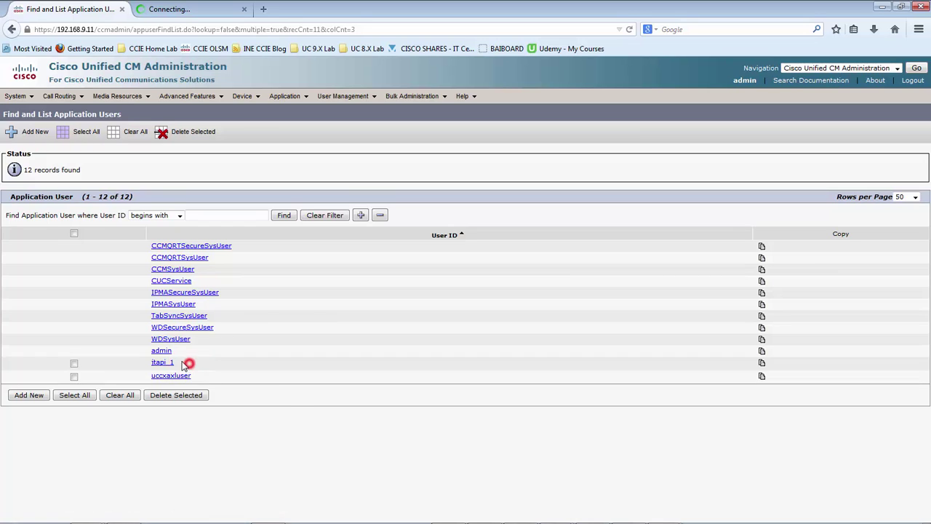
drag(175, 362, 170, 363)
click(186, 367)
click(195, 364)
click(174, 9)
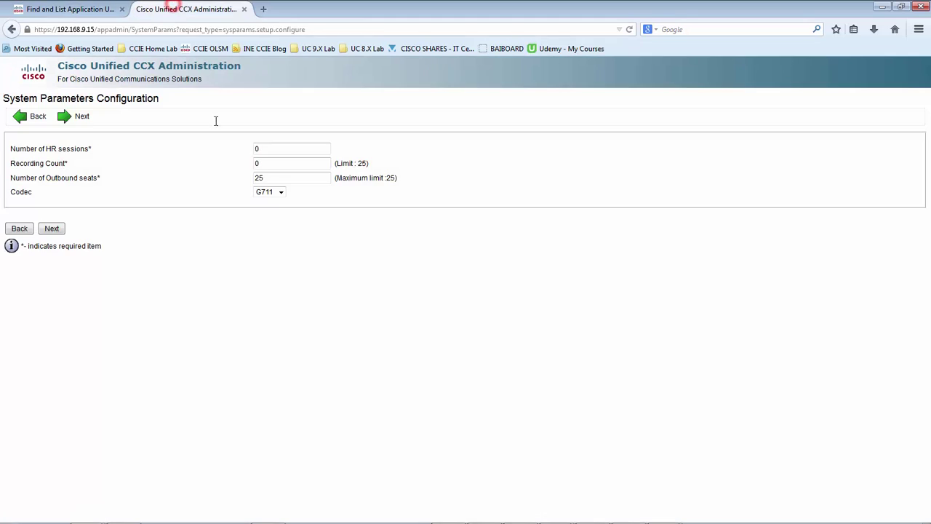
Refresh the Unified CM application user list and confirm the rmcm user exists
click(219, 270)
click(96, 14)
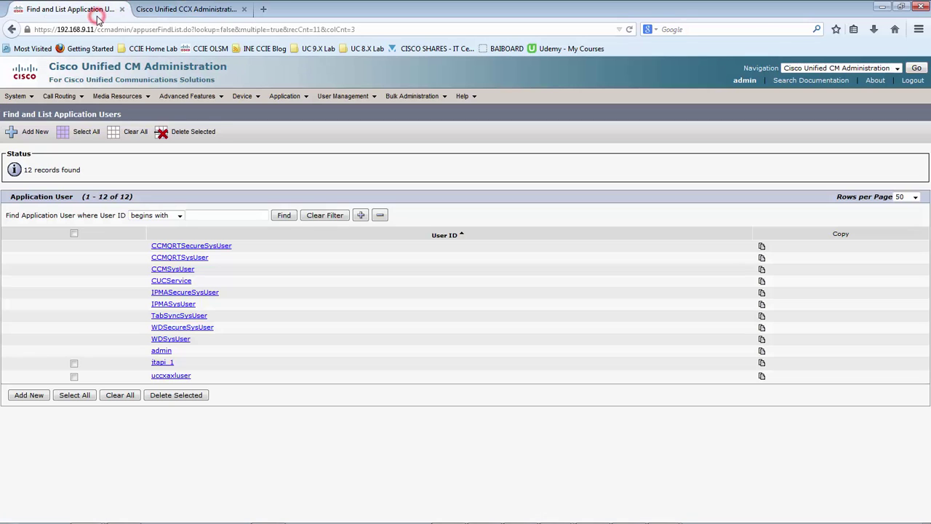
click(284, 215)
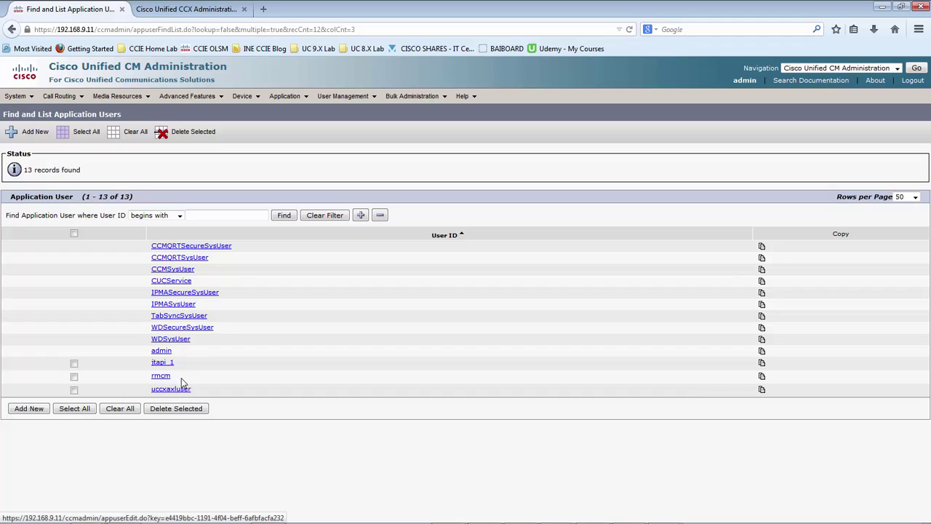
click(182, 378)
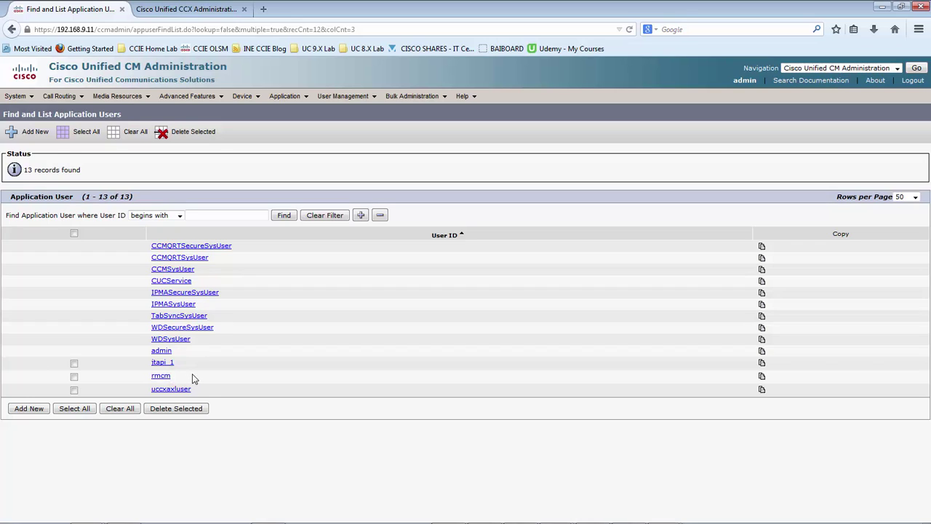
click(193, 377)
drag(174, 376, 153, 382)
click(179, 377)
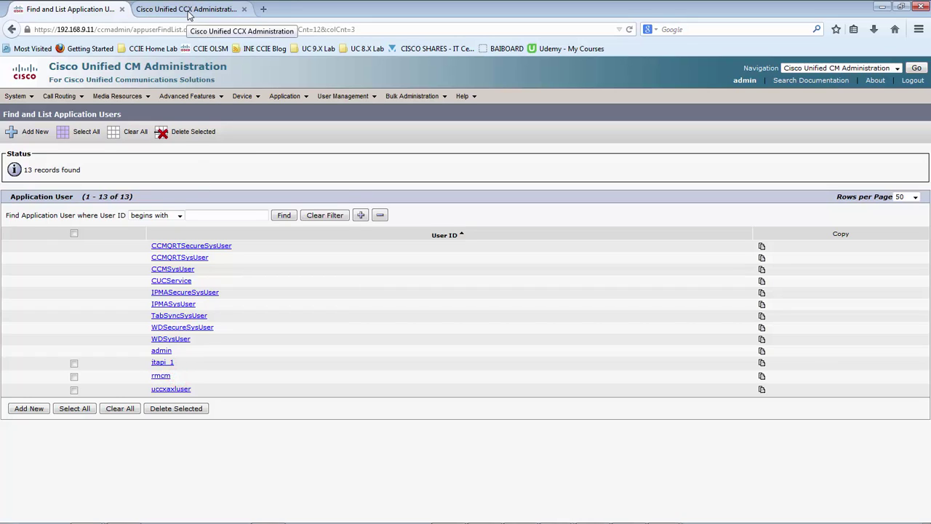
Keep codec G711, set HR sessions and Recording Count to 5, and submit
click(188, 10)
click(209, 260)
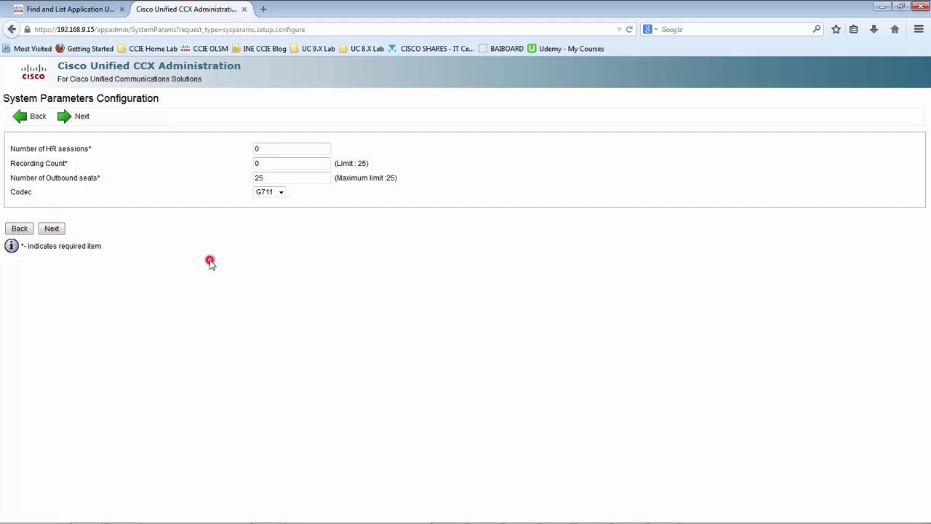
click(281, 194)
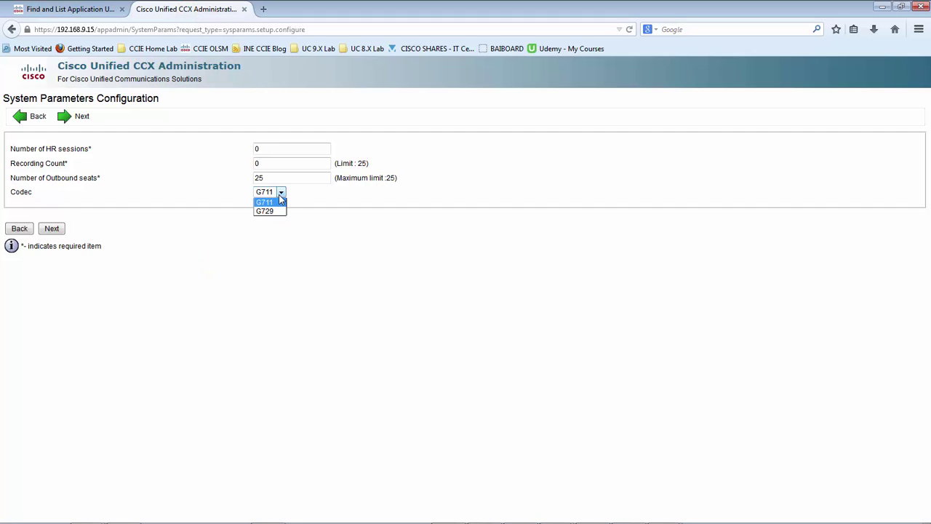
click(280, 195)
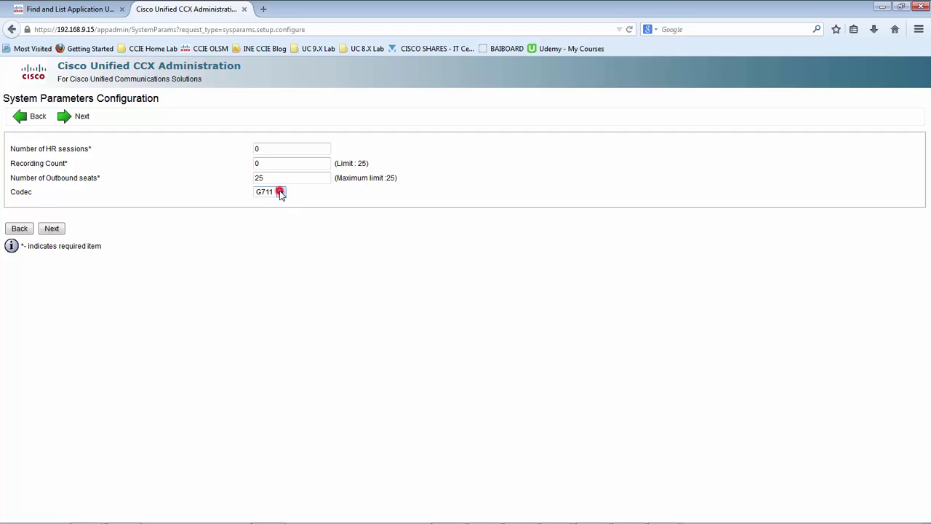
double_click(282, 147)
text(5)
double_click(263, 163)
text(5)
click(52, 228)
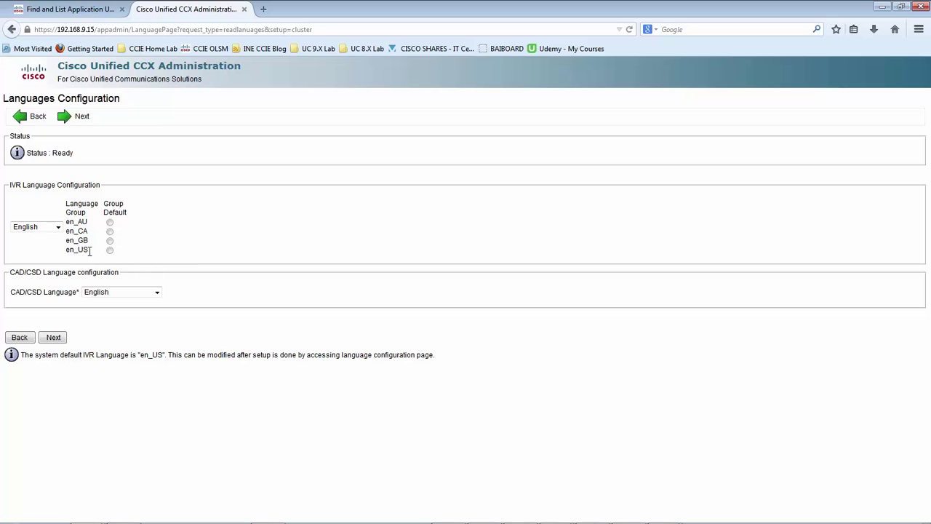
Make en_US the IVR group default with English CAD/CSD language and submit
click(110, 251)
click(105, 295)
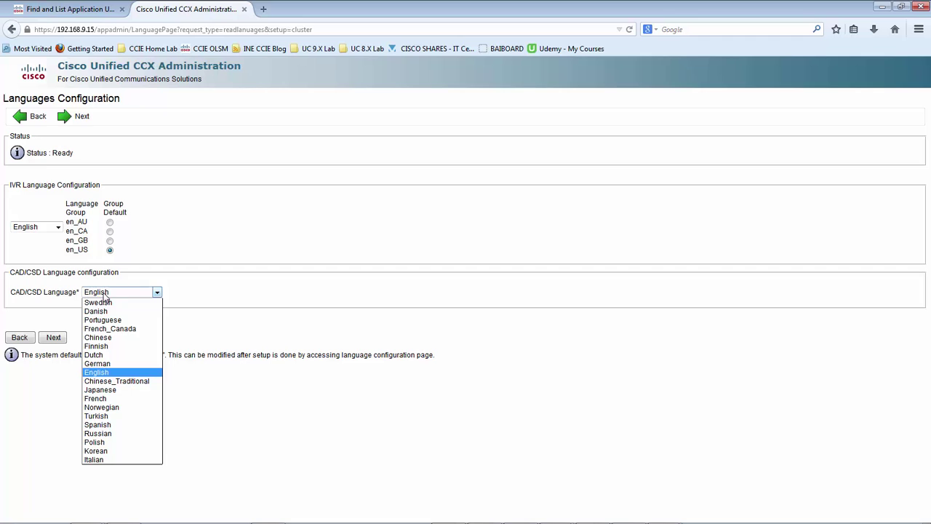
click(102, 372)
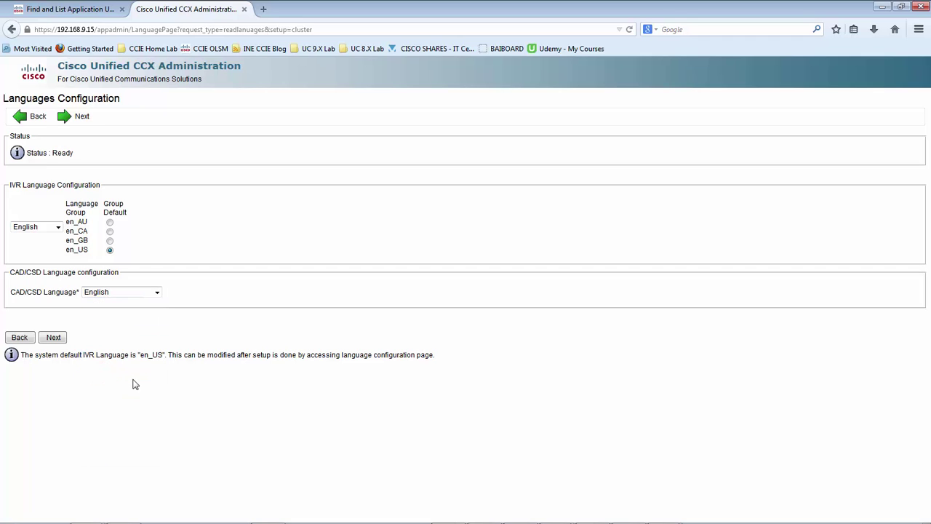
click(53, 338)
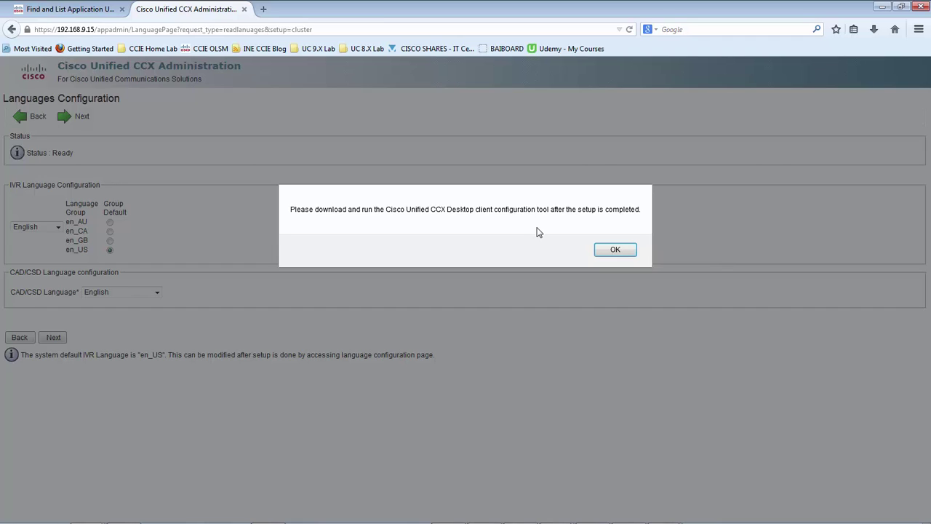
Acknowledge the desktop client notice, continue setup, and go back to Unified CM
click(615, 250)
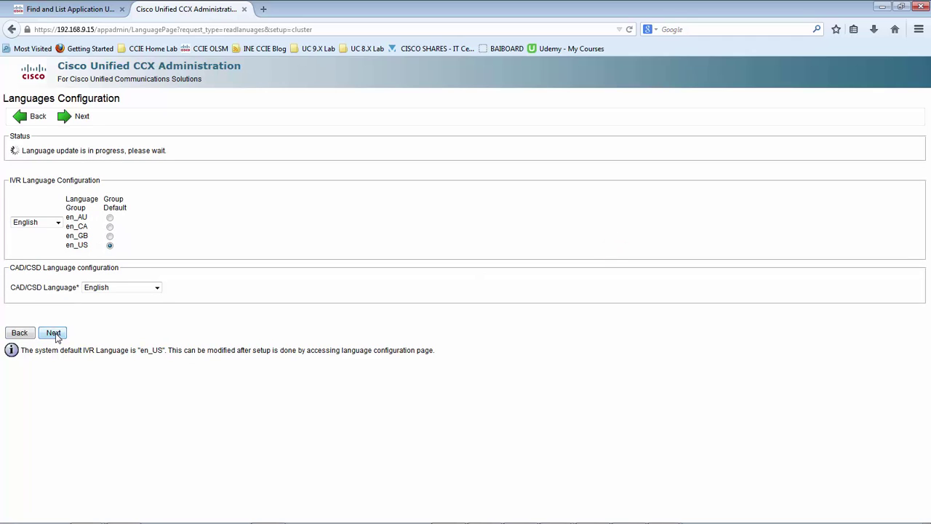
click(54, 334)
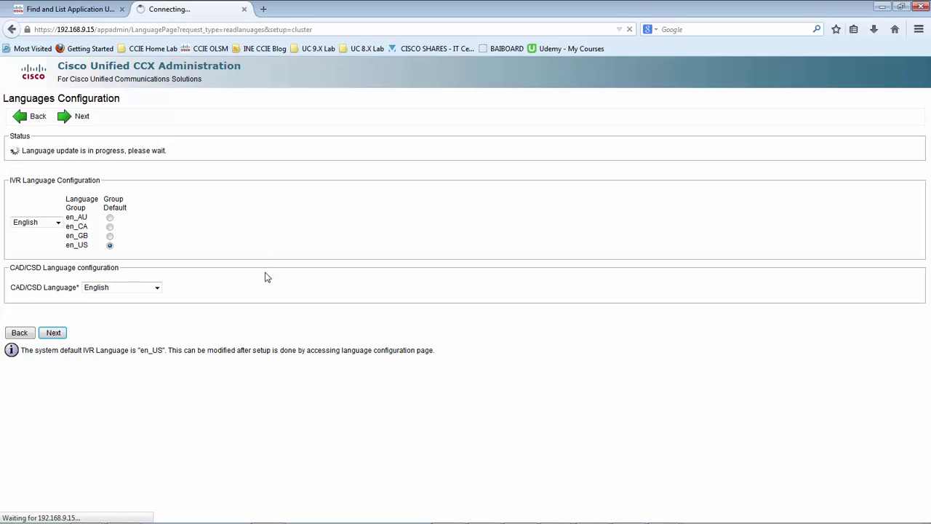
click(58, 9)
click(270, 337)
Open the Unified CM end user list and start adding a new end user
mouse_move(362, 99)
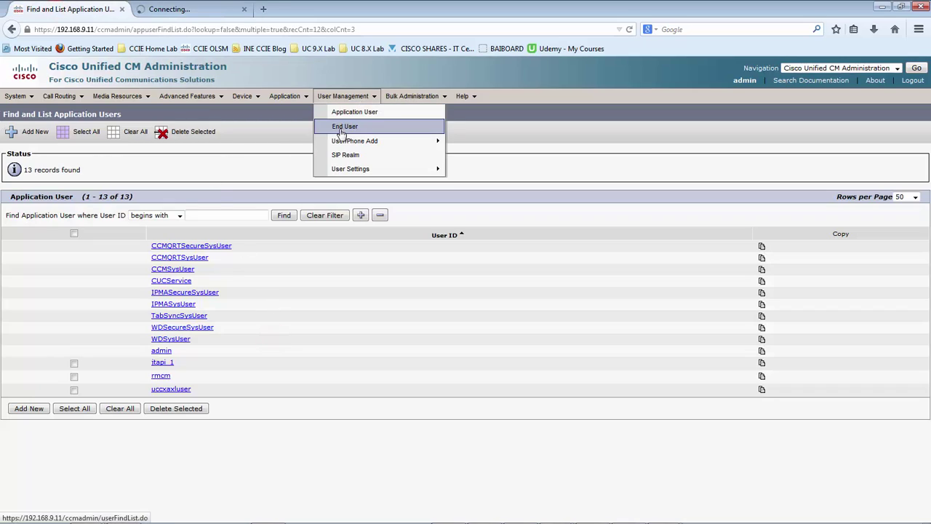
click(344, 128)
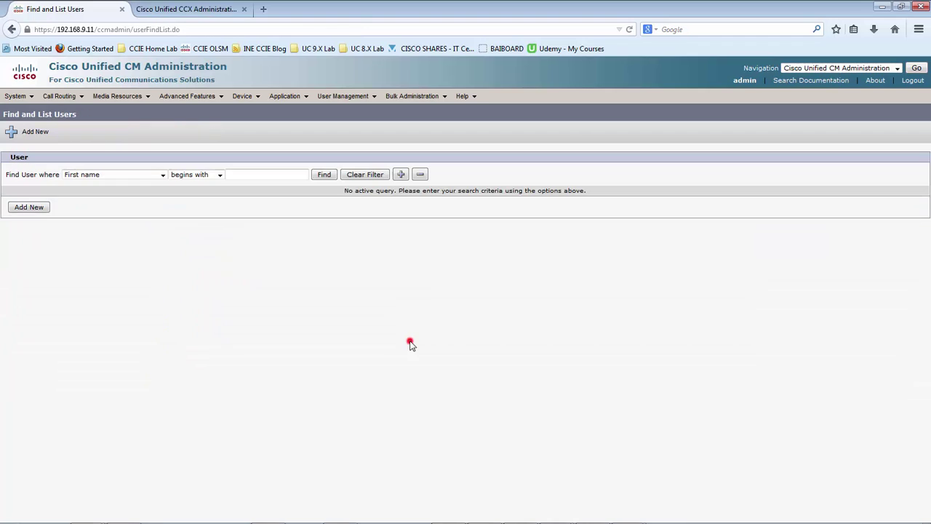
click(324, 176)
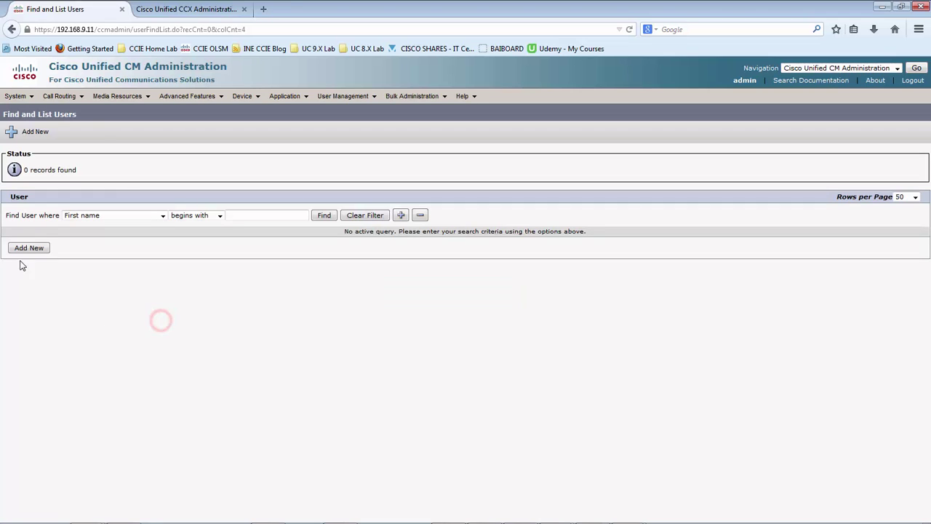
click(26, 248)
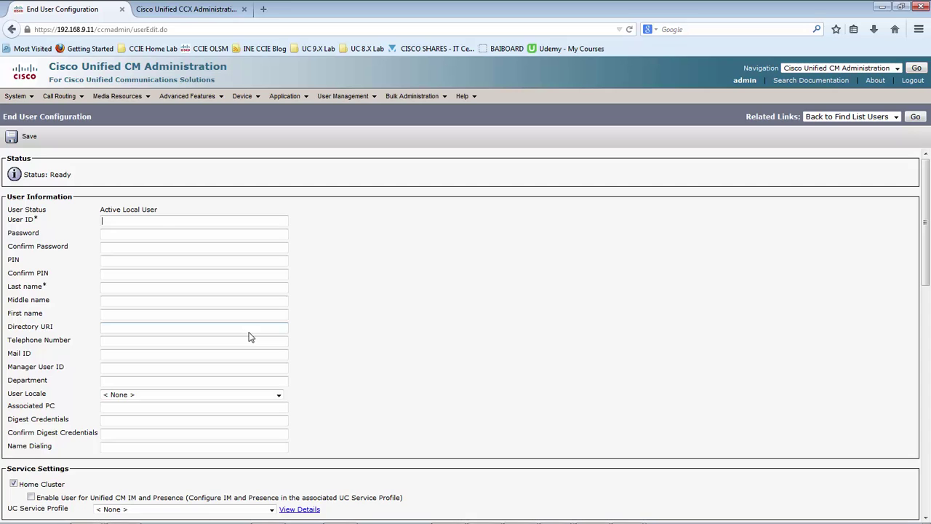
Enter user ID uccxadmin, the password and its confirmation, and last name admin
click(192, 222)
text(uccxadmin)
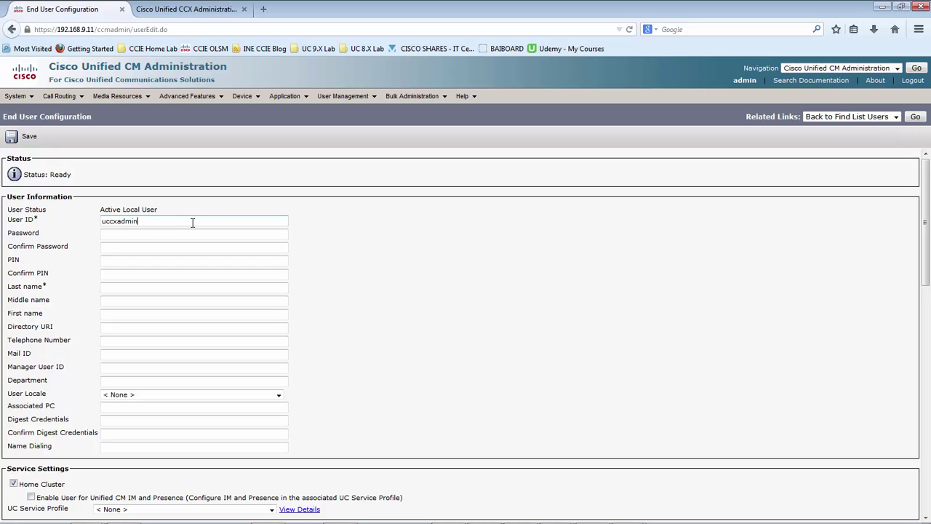
key(Tab)
text(cisco1)
key(Tab)
text(cisco1234)
click(541, 380)
click(103, 286)
text(admin)
click(420, 357)
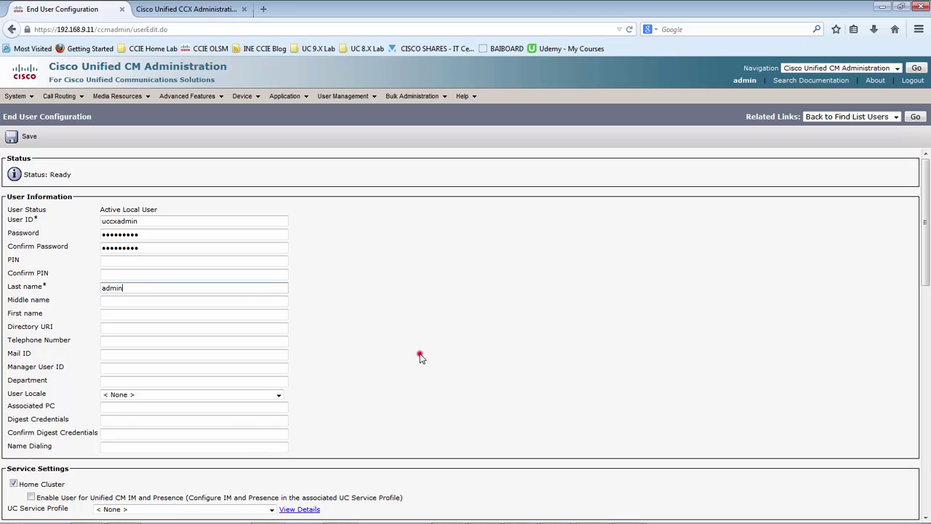
scroll(420, 357, down, 5)
scroll(421, 360, down, 9)
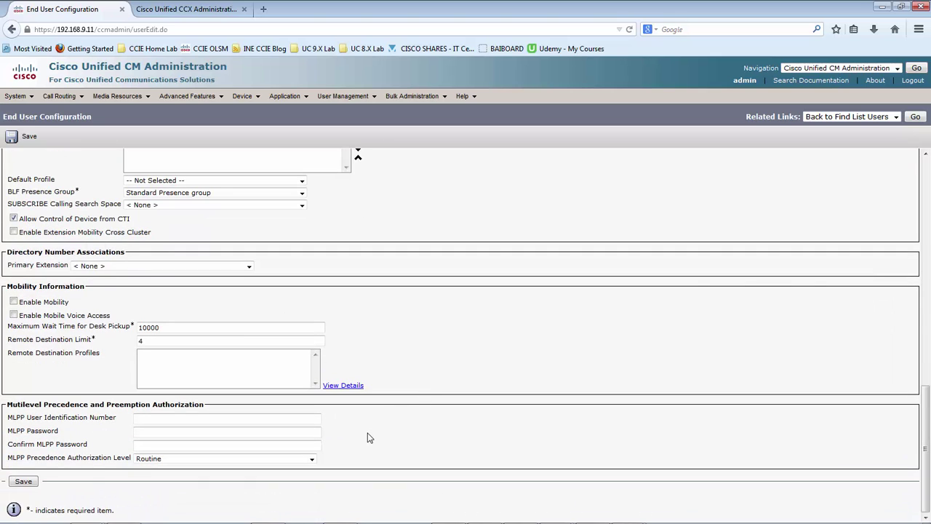
Save the new end user, declining the browser's password-saving prompt, and return to CCX
click(23, 481)
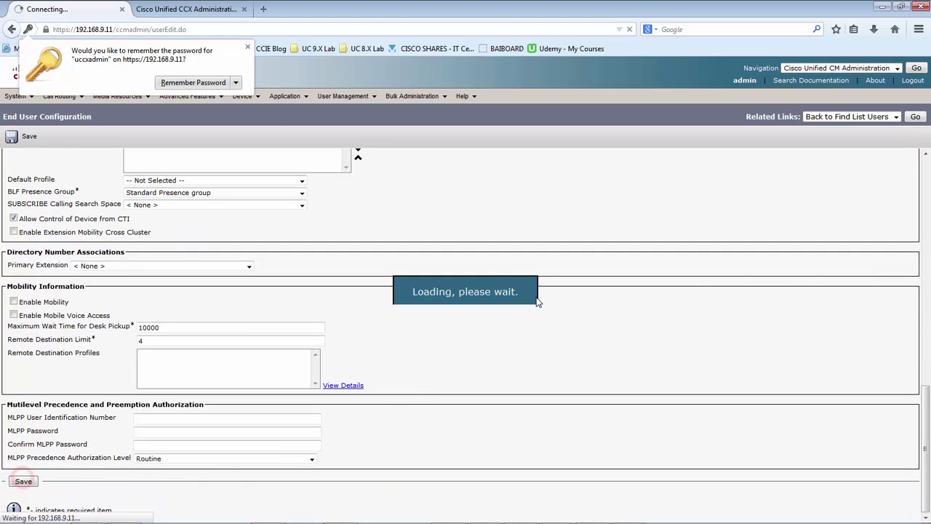
click(235, 83)
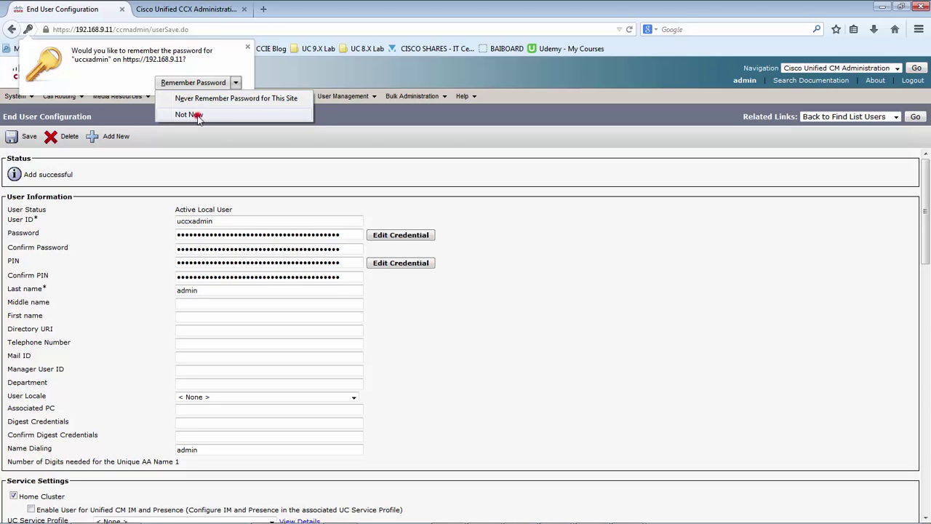
click(189, 114)
click(460, 201)
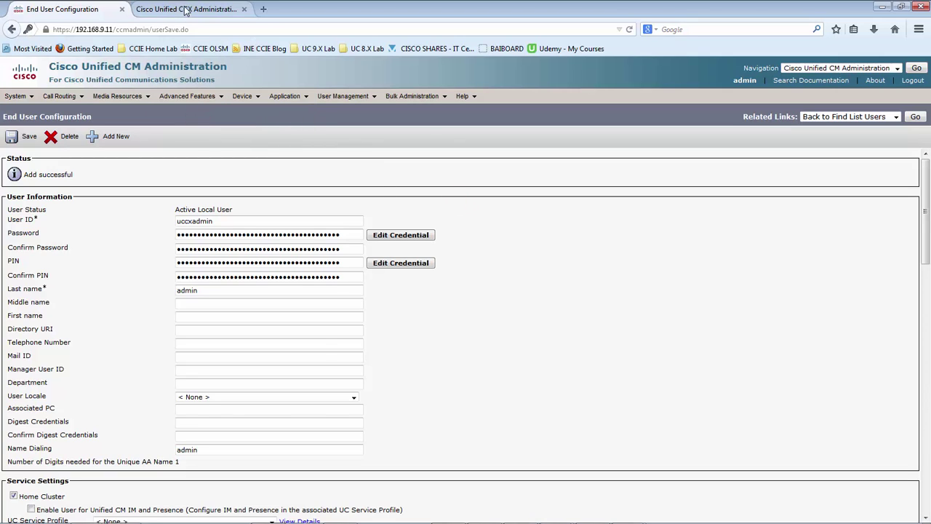
click(183, 9)
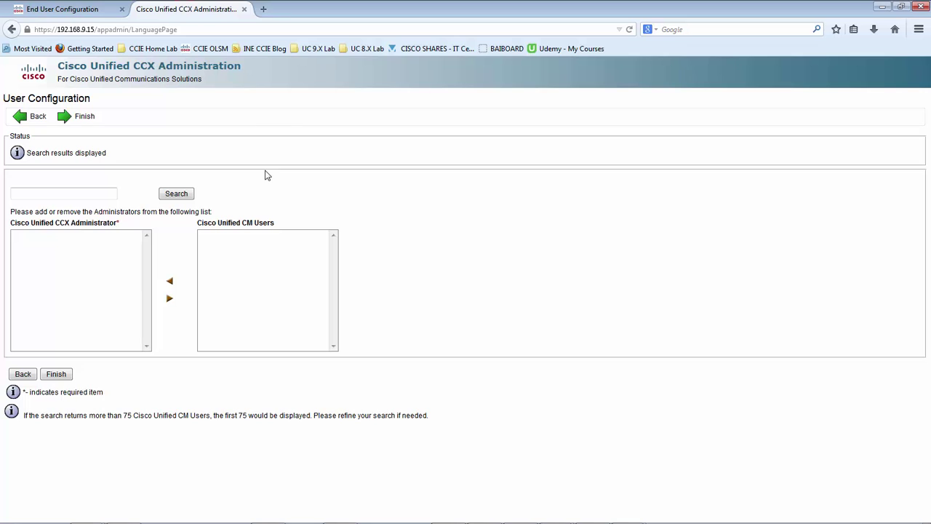
click(298, 181)
key(alt+Tab)
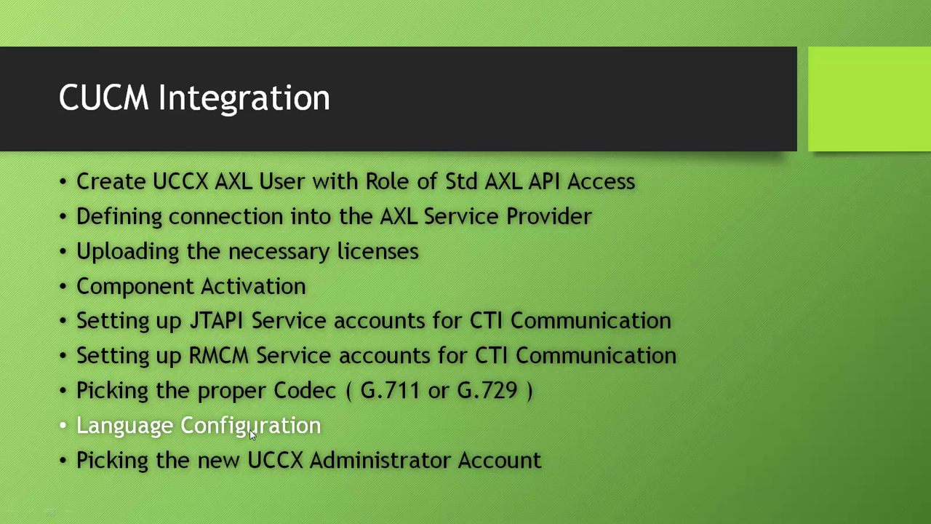
key(Right)
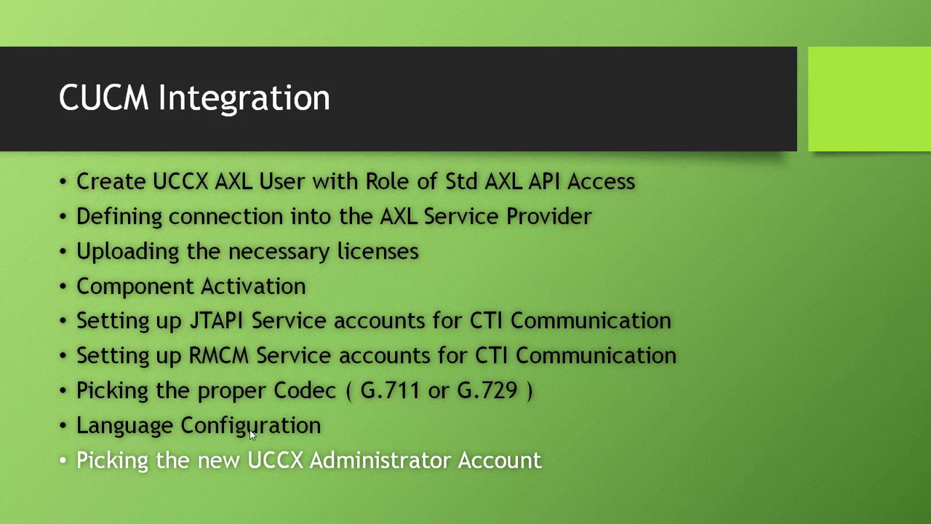
key(alt+Tab)
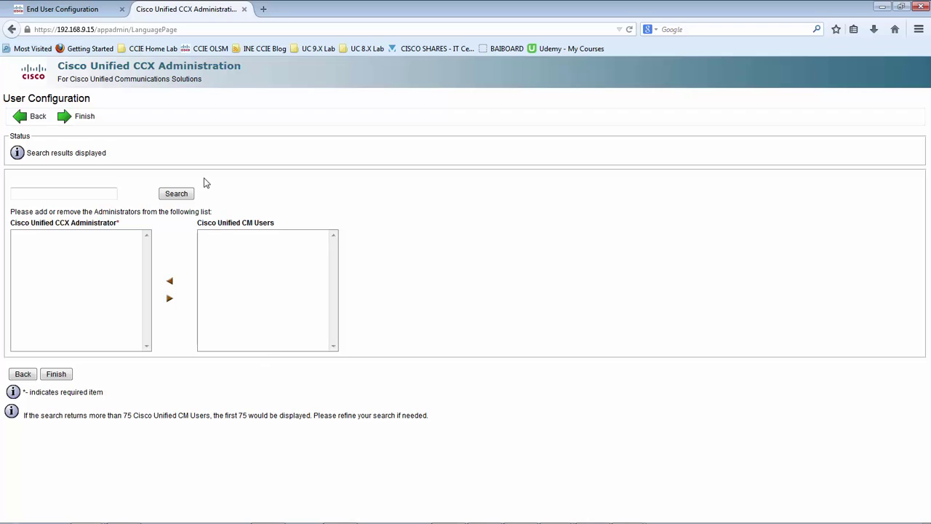
Search for uccxadmin, move it into the CCX administrators list, and finish the wizard
click(78, 194)
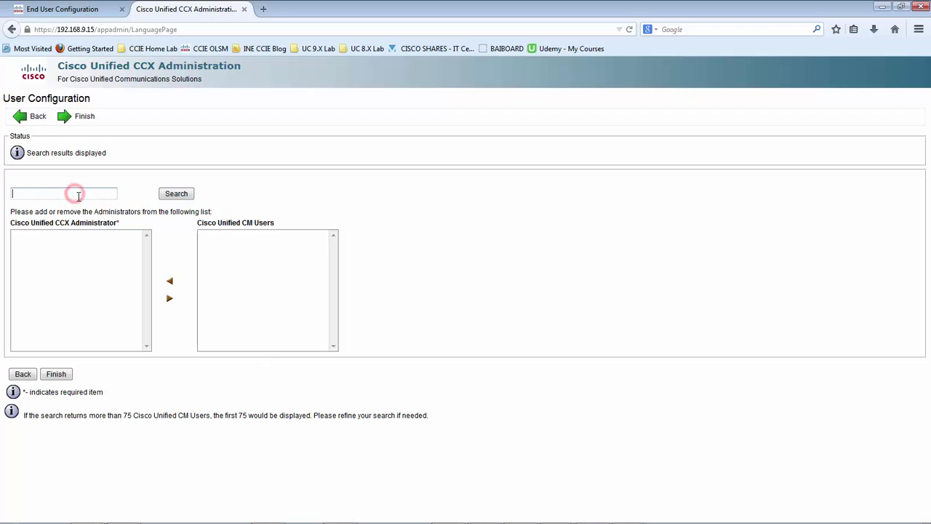
text(uccxadmin)
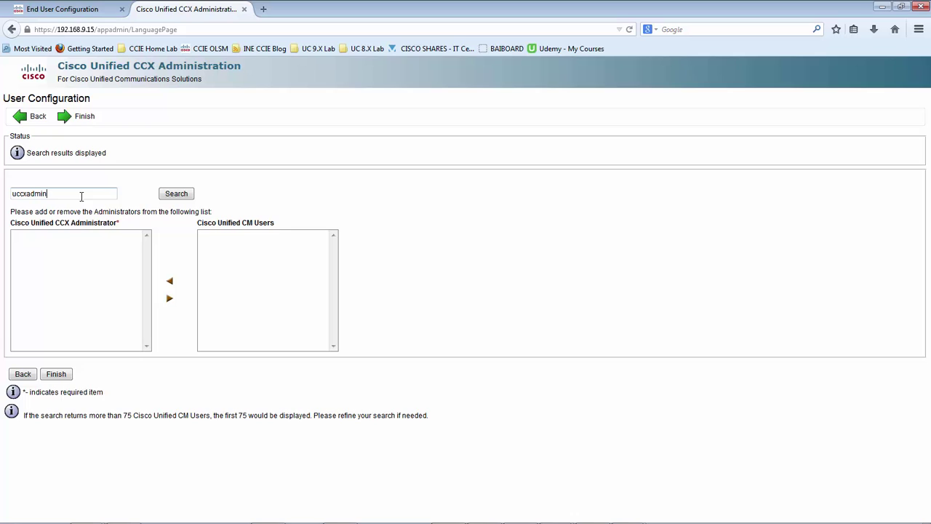
click(177, 195)
click(224, 236)
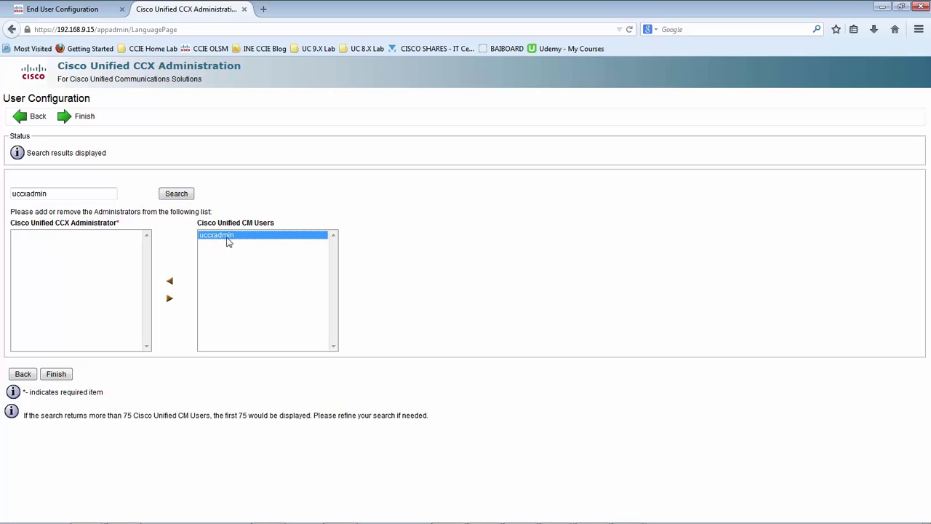
click(170, 283)
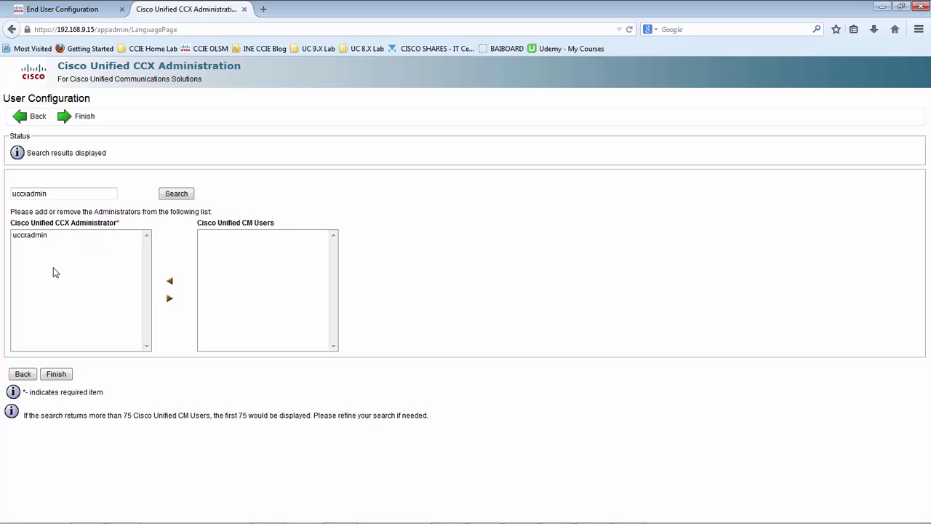
click(57, 376)
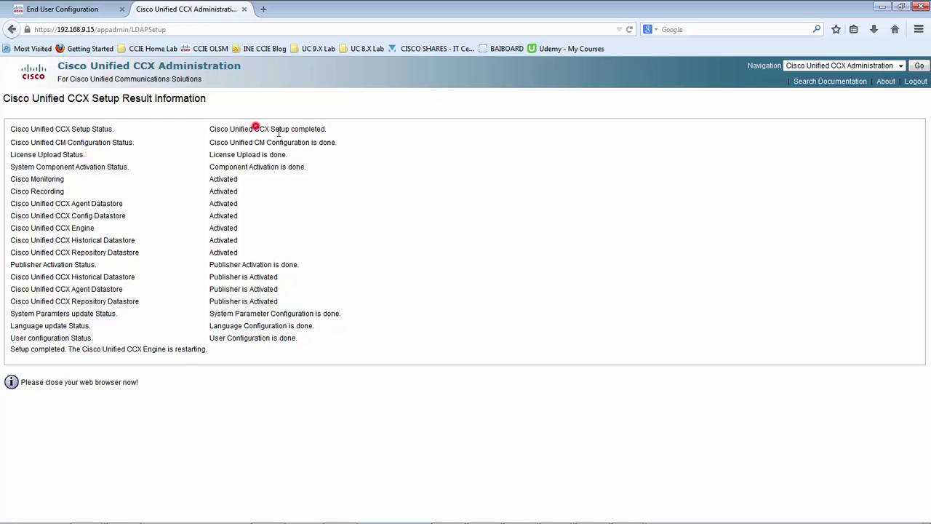
Review the setup-complete, CM configuration, component activation and publisher datastore status rows
drag(278, 131, 329, 132)
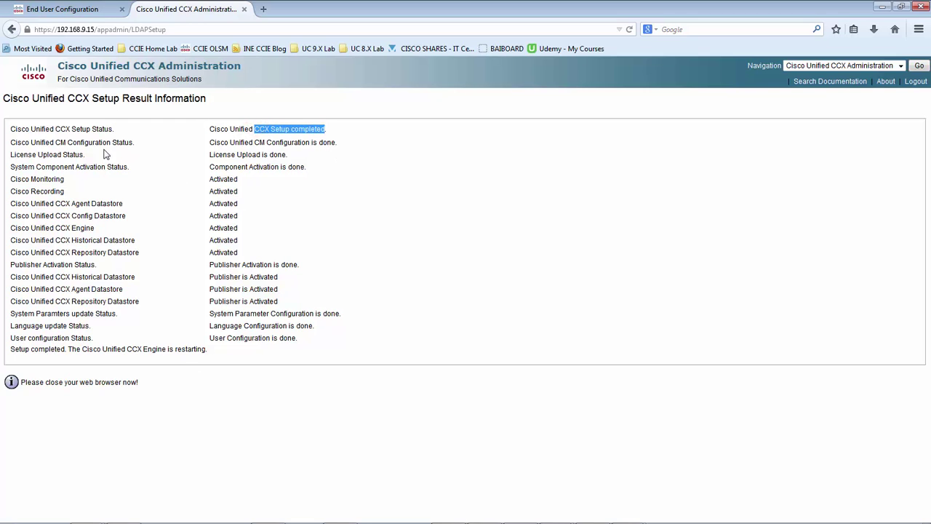
drag(60, 145, 212, 155)
click(318, 136)
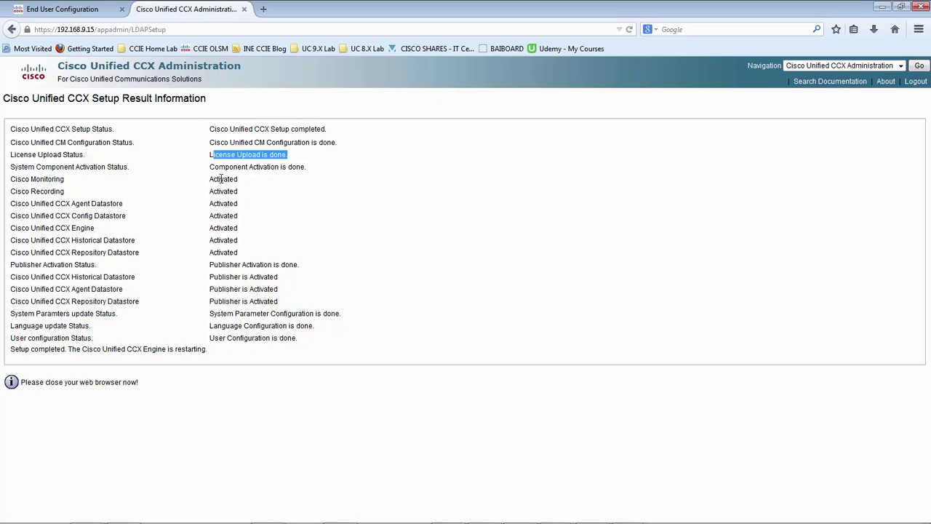
drag(210, 179, 284, 266)
click(244, 262)
click(209, 266)
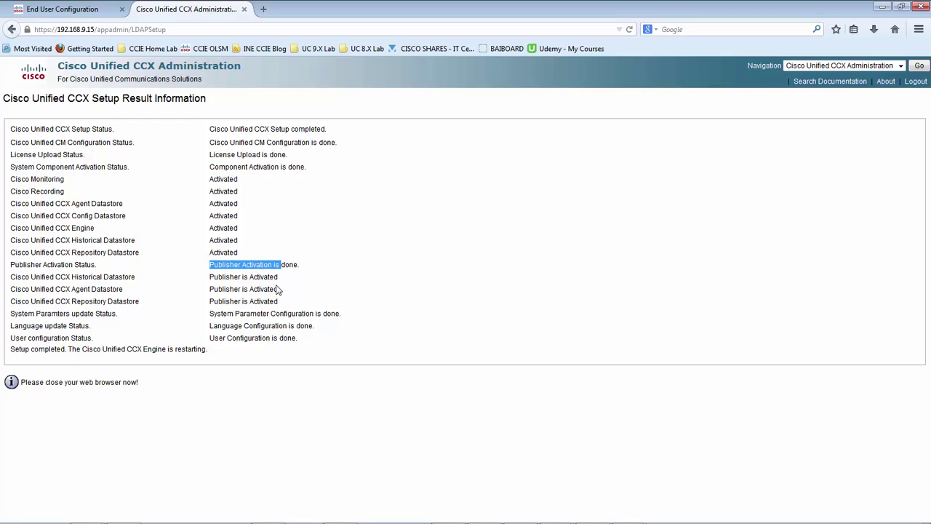
drag(61, 277, 137, 301)
click(221, 291)
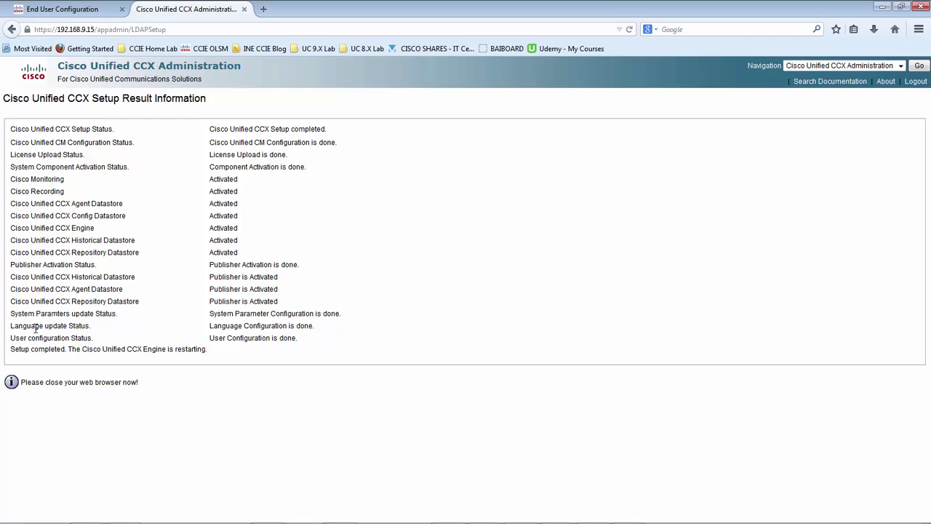
Review the language, user configuration and Engine restart statuses, then close the results
drag(11, 329, 318, 333)
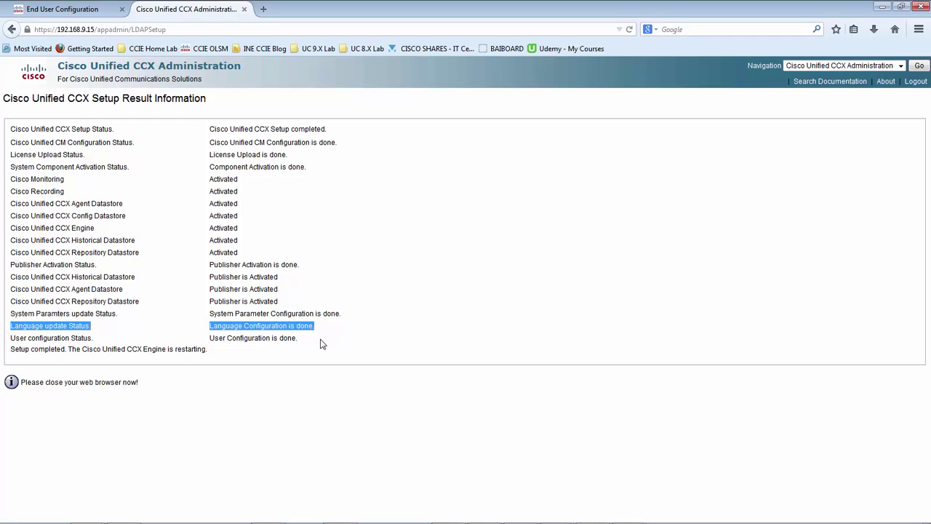
click(321, 339)
drag(16, 339, 285, 338)
click(286, 338)
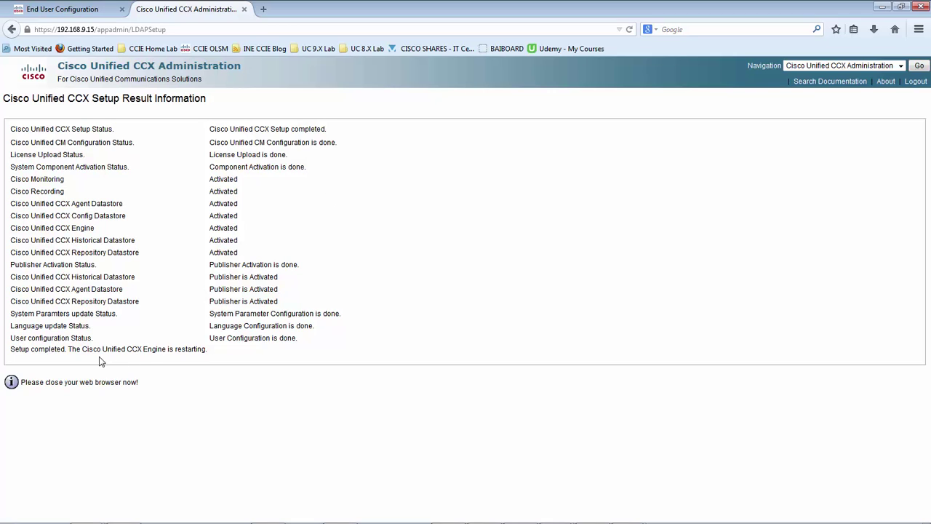
click(390, 311)
drag(73, 350, 206, 350)
click(274, 354)
click(245, 9)
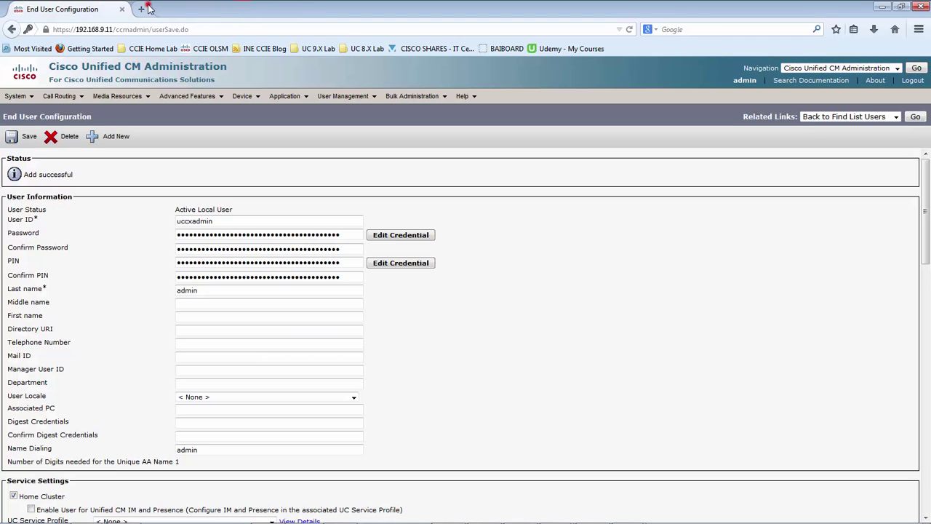
Open CUCCX901-01-IP15 from the UC 9.X Lab bookmarks and log in as uccxadmin
click(146, 9)
click(319, 49)
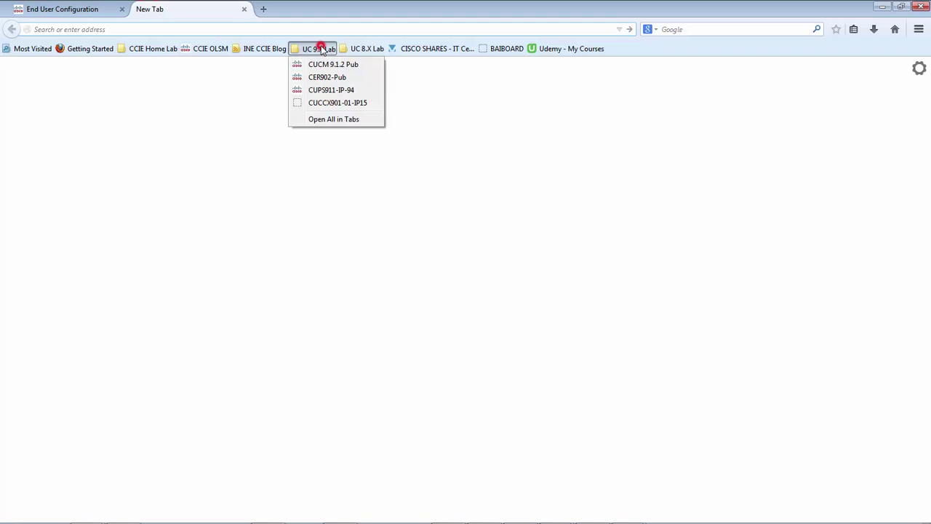
click(320, 103)
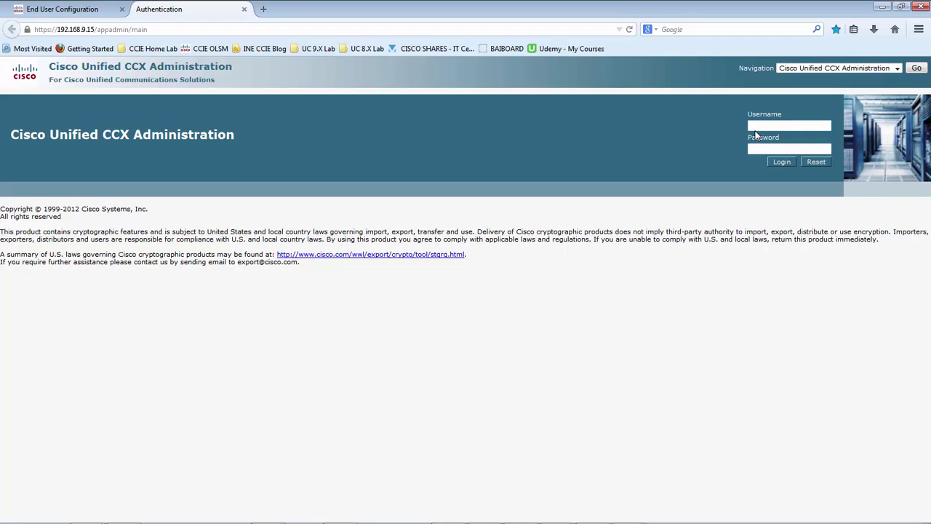
text(in)
key(Tab)
key(Return)
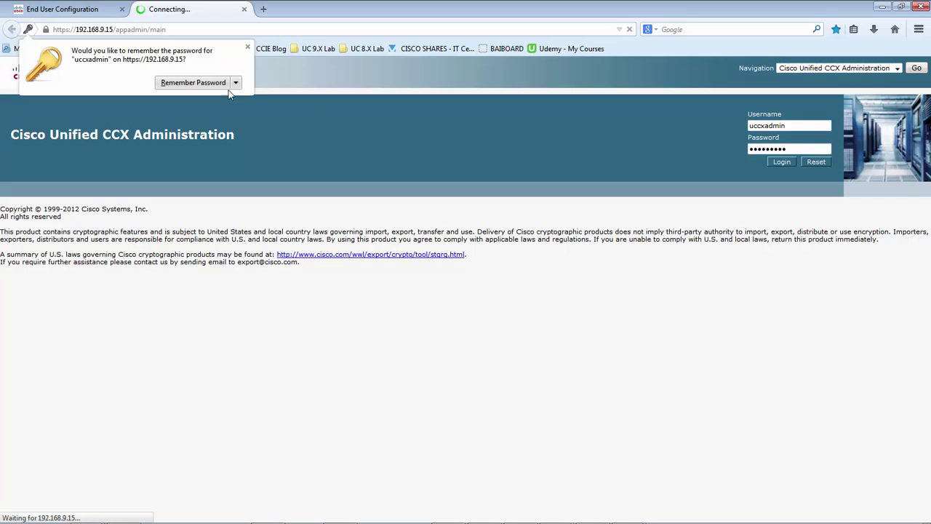
click(199, 81)
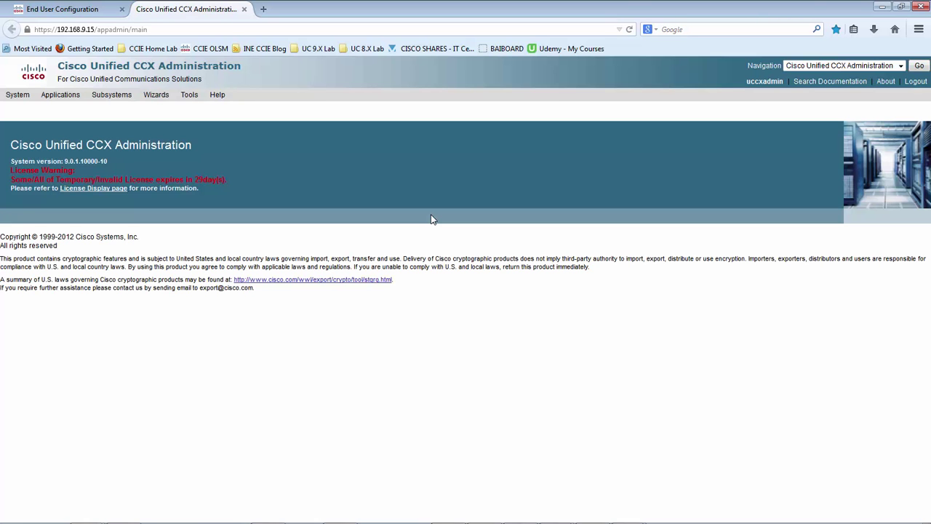
Look over the CCX Administration main page, highlighting the Administration title
click(294, 246)
click(25, 111)
click(365, 109)
drag(113, 149, 191, 150)
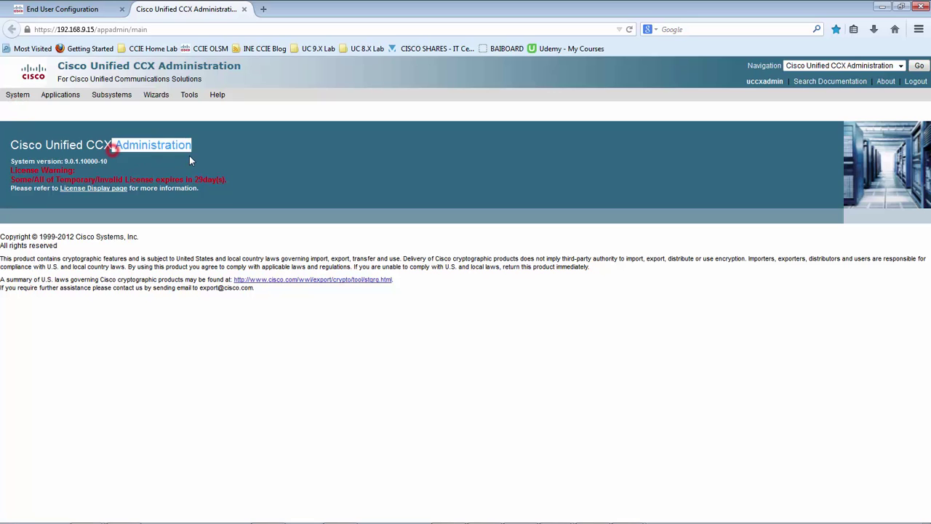
click(221, 113)
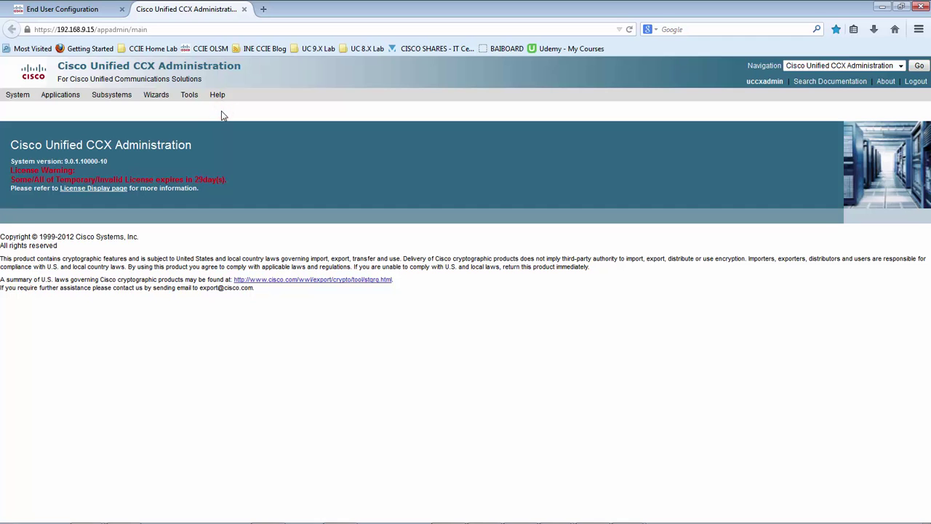